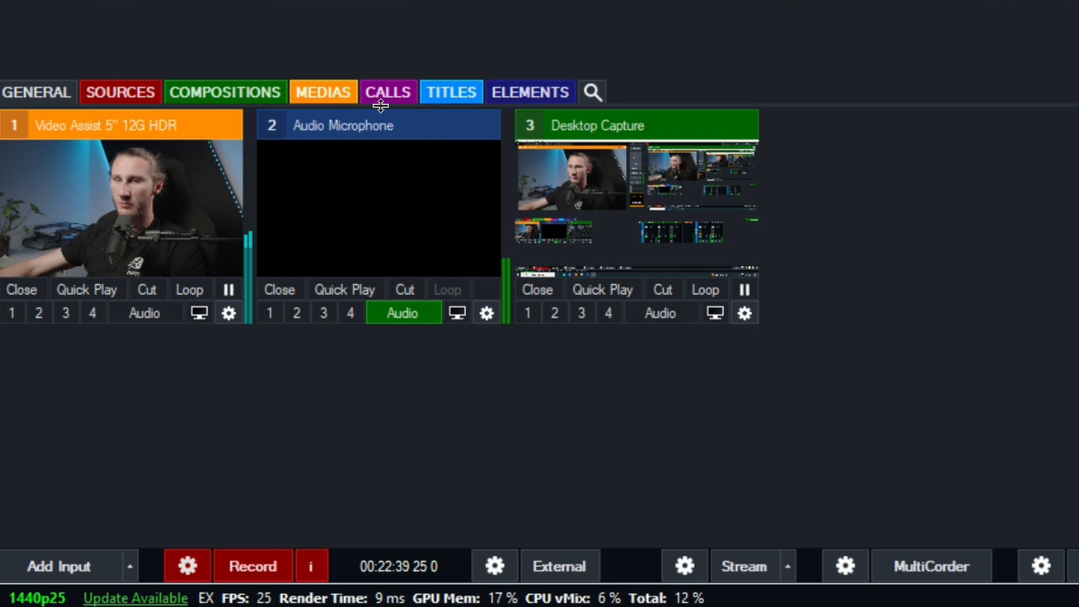
- Look at the Sources category, inspect the names and colours of the built-in and custom input categories, and leave them unchanged
{"action": "left_click", "coordinate": [134, 94]}
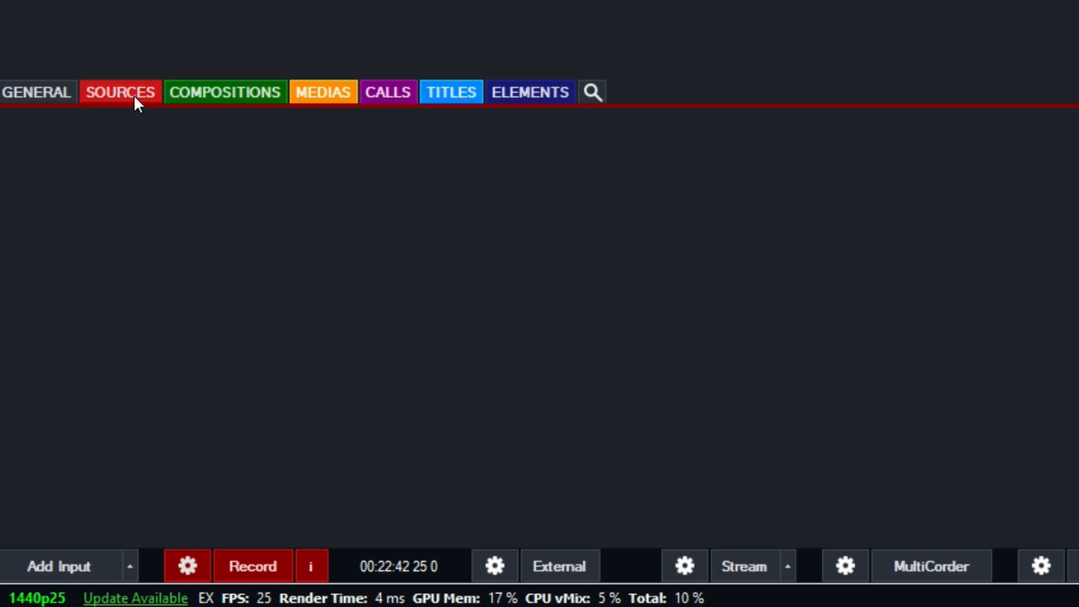
{"action": "right_click", "coordinate": [517, 90]}
{"action": "left_click", "coordinate": [562, 125]}
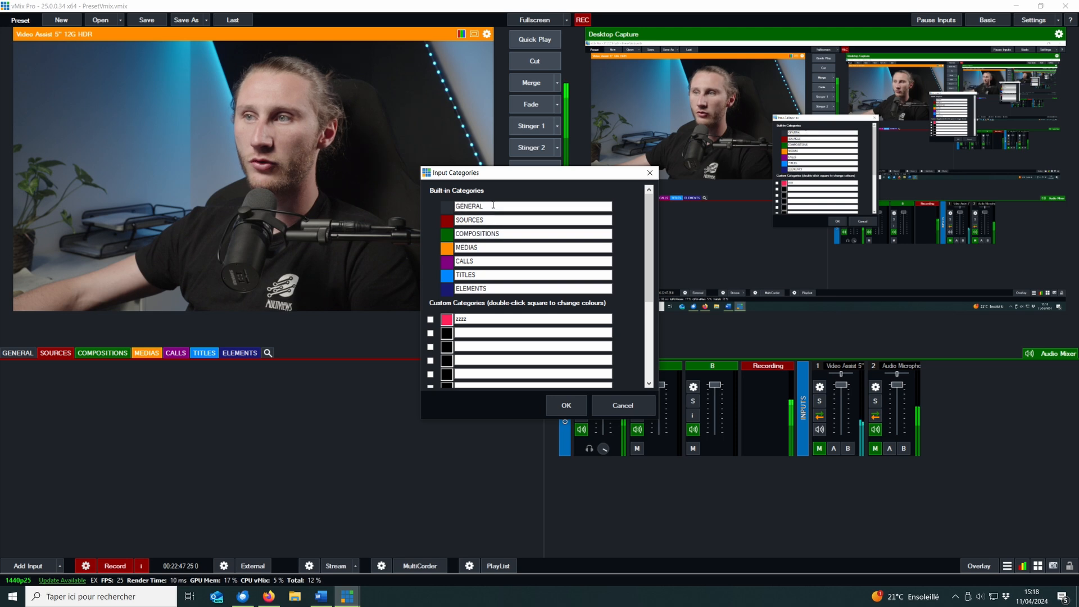
{"action": "left_click", "coordinate": [496, 220]}
{"action": "double_click", "coordinate": [451, 135]}
{"action": "key", "text": "Tab"}
{"action": "key", "text": "Tab"}
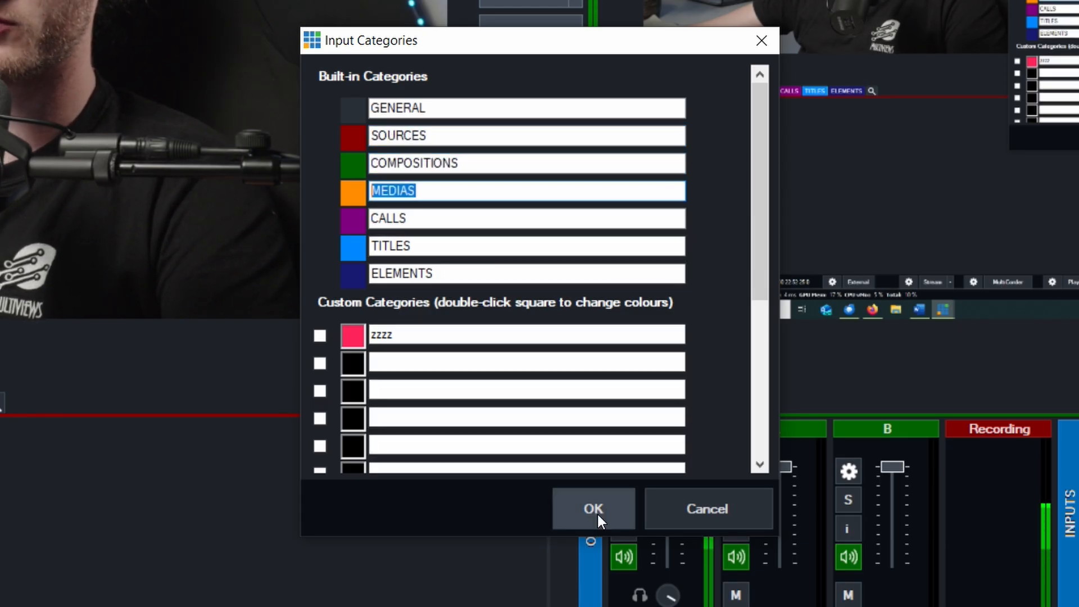
{"action": "left_click", "coordinate": [702, 509]}
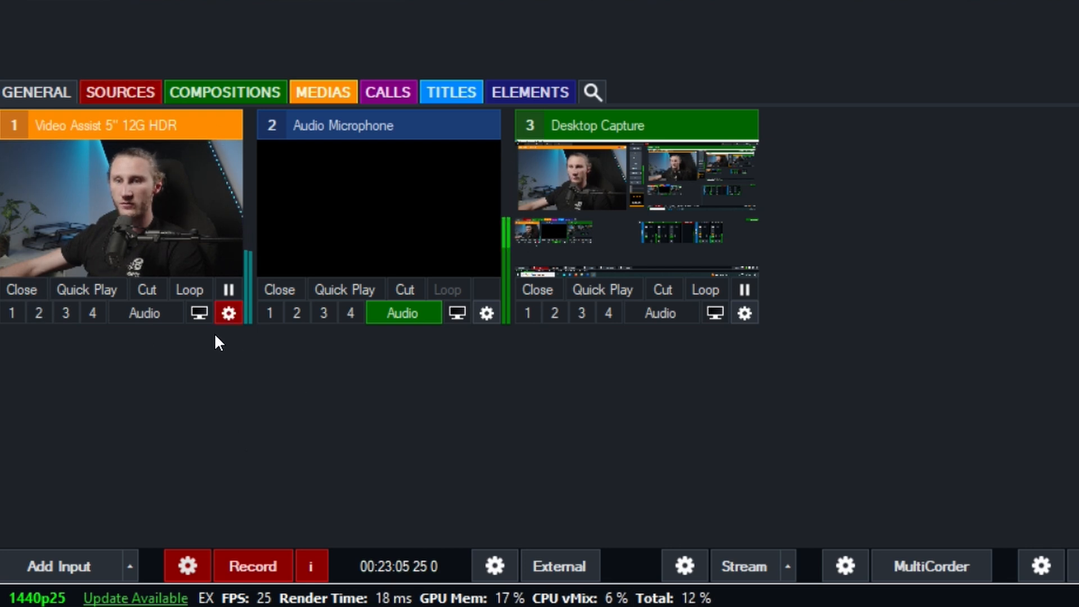
- Check the inputs in the Sources category, return to General, and slightly widen the inputs area beside the audio mixer
{"action": "left_click", "coordinate": [136, 93]}
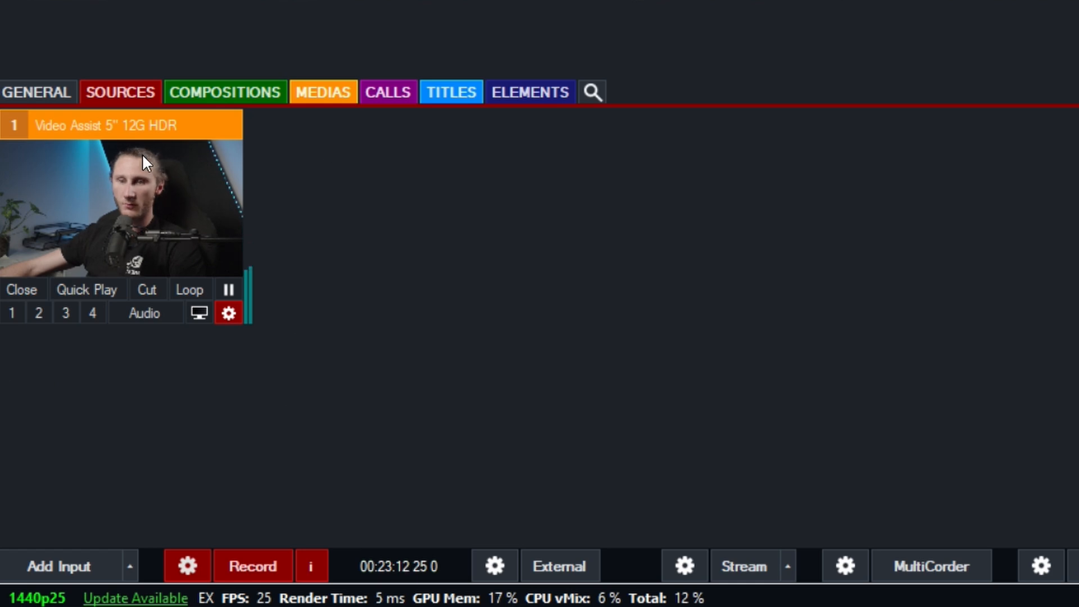
{"action": "left_click", "coordinate": [40, 85]}
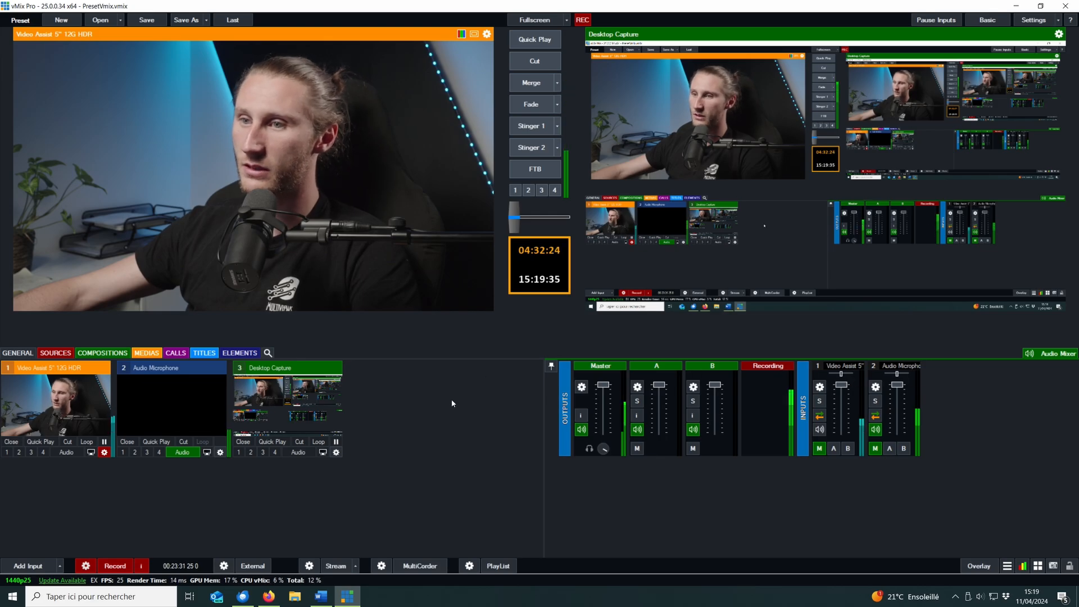
{"action": "left_click_drag", "start_coordinate": [554, 367], "coordinate": [563, 367]}
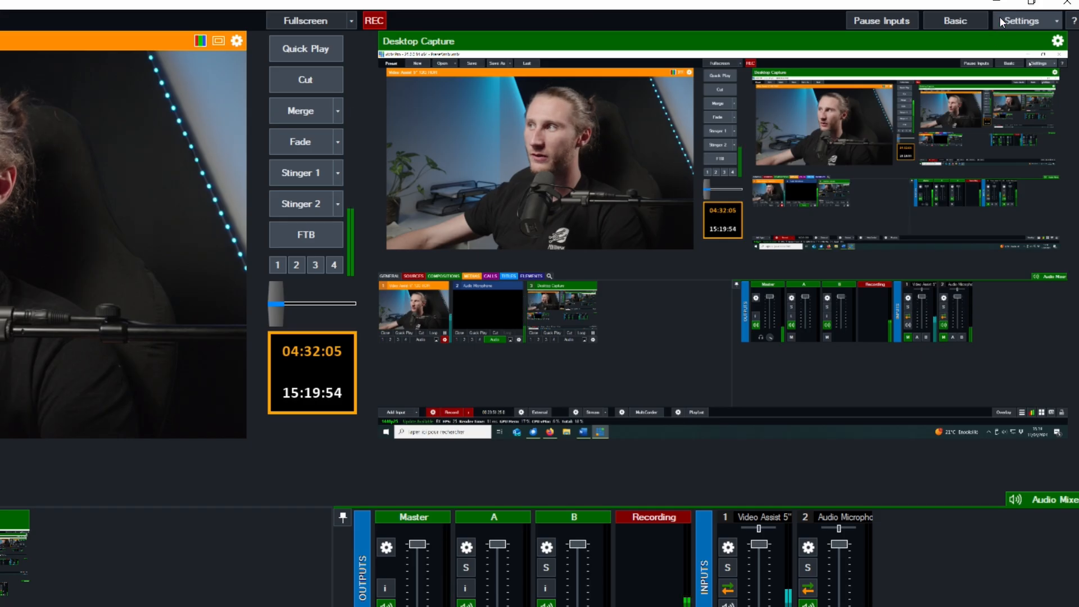
- Examine the Output Size and Master Frame Rate choices in the display settings without changing them
{"action": "left_click", "coordinate": [1039, 18]}
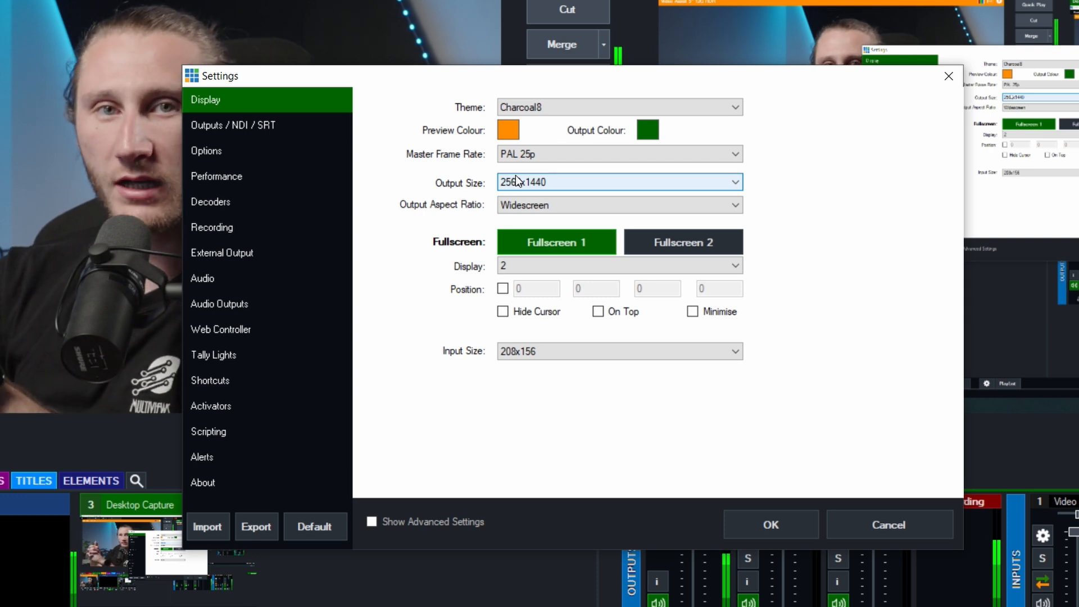
{"action": "left_click", "coordinate": [516, 177]}
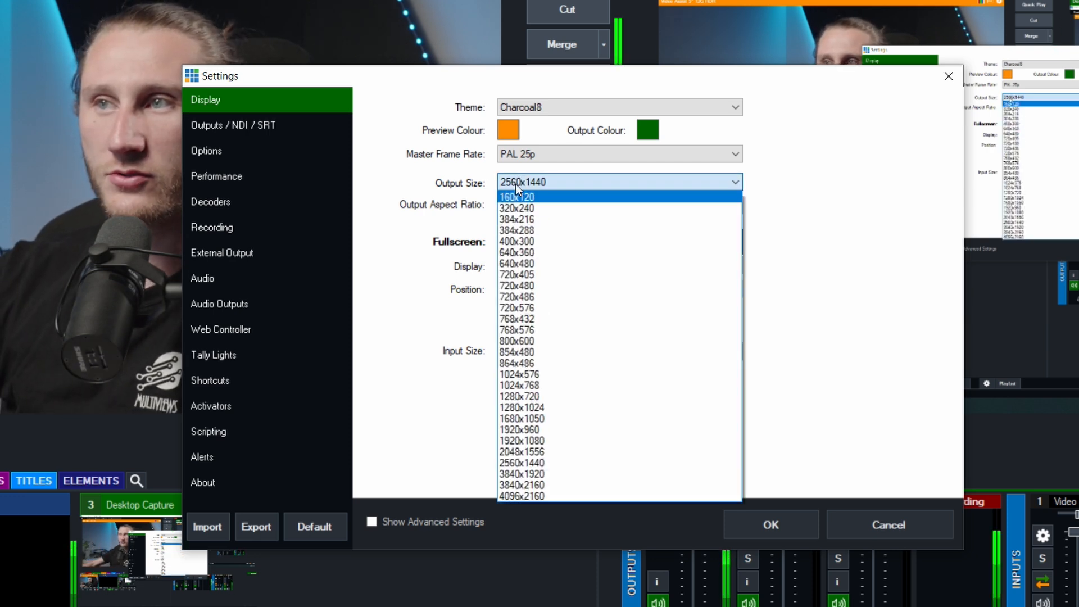
{"action": "left_click", "coordinate": [446, 420]}
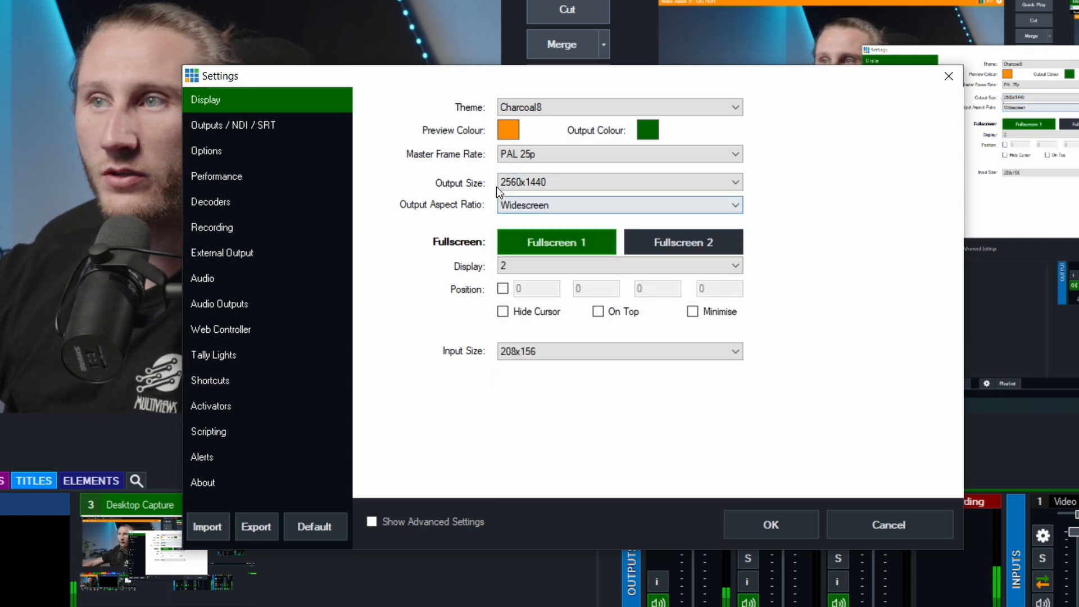
{"action": "left_click", "coordinate": [555, 181]}
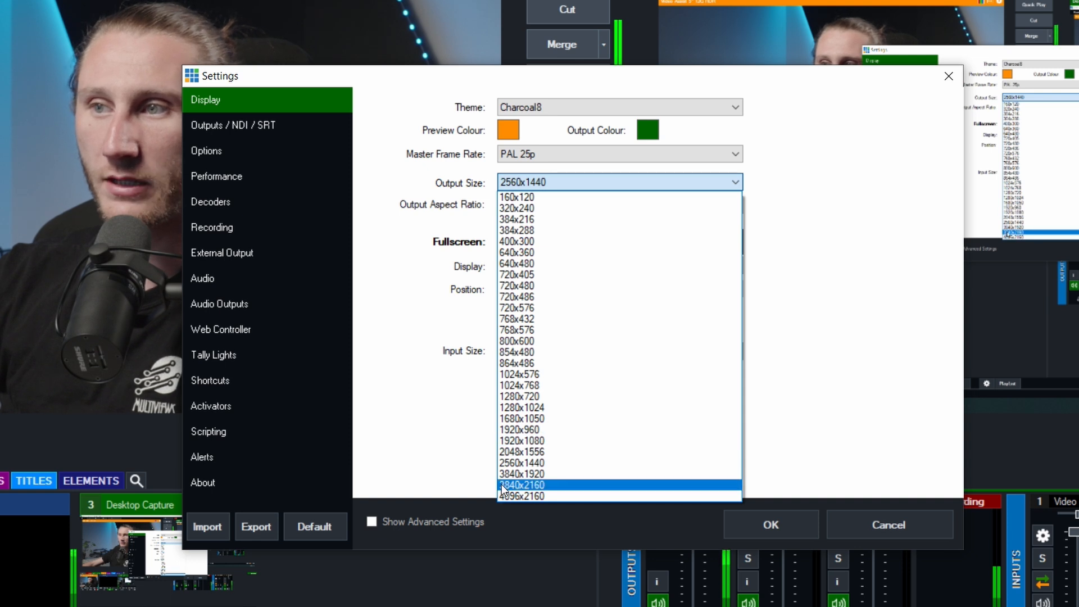
{"action": "left_click", "coordinate": [501, 152]}
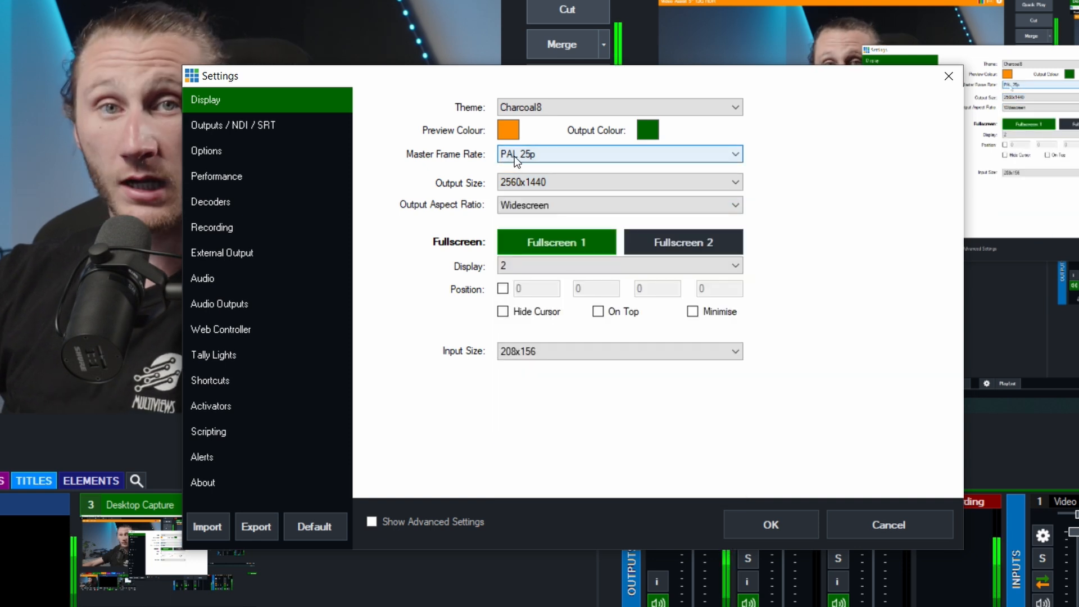
{"action": "left_click", "coordinate": [527, 149]}
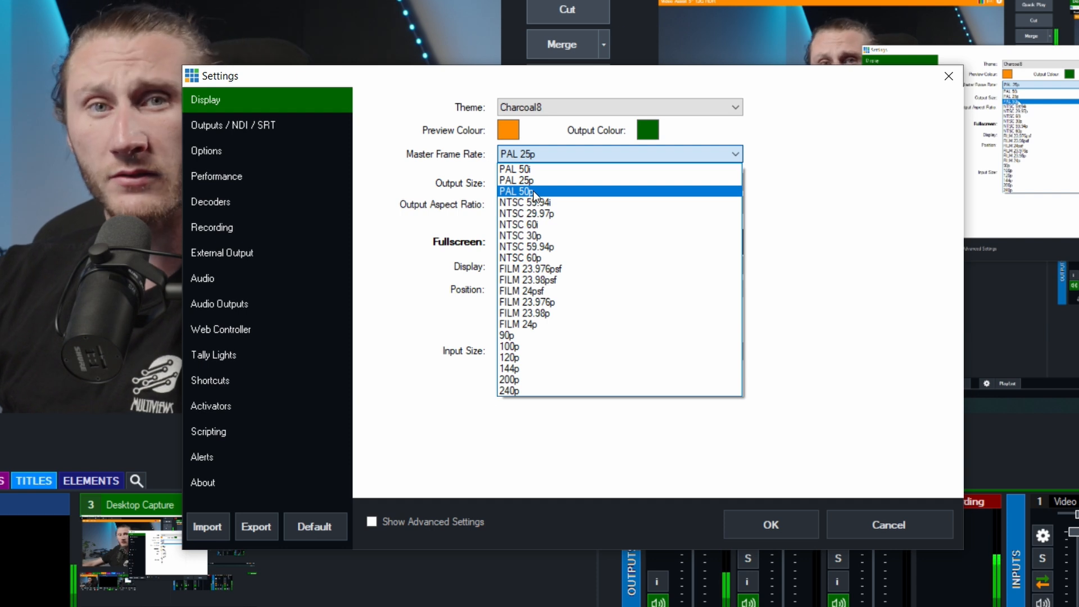
- Look through the settings pages from Outputs / NDI / SRT to External Output, finishing on the Audio Outputs page
{"action": "left_click", "coordinate": [231, 125]}
{"action": "left_click", "coordinate": [224, 161]}
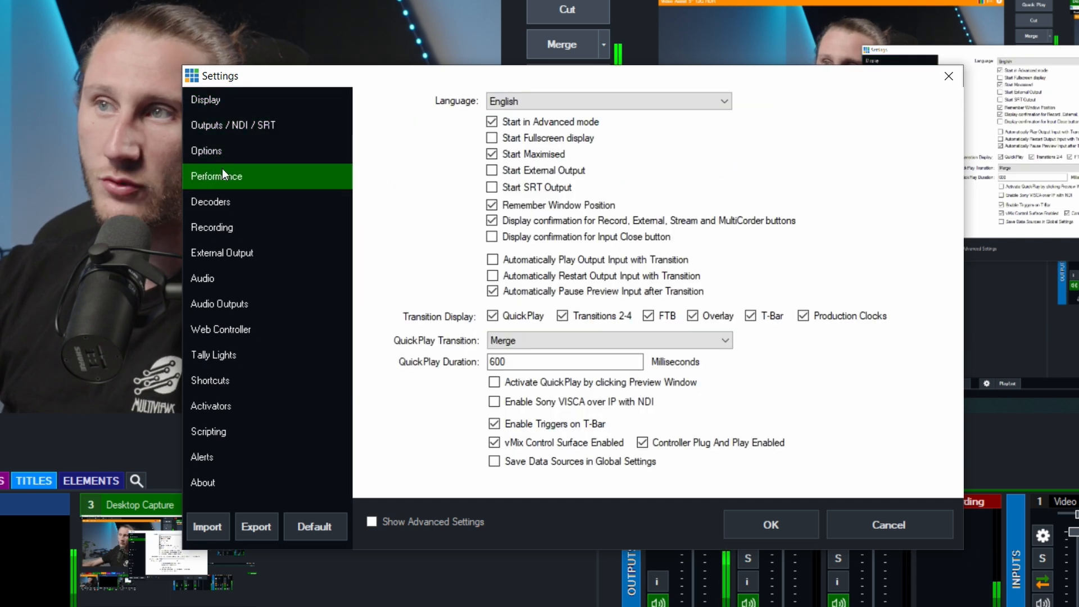
{"action": "left_click", "coordinate": [222, 168]}
{"action": "left_click", "coordinate": [225, 201]}
{"action": "left_click", "coordinate": [235, 227]}
{"action": "left_click", "coordinate": [251, 254]}
{"action": "left_click", "coordinate": [233, 305]}
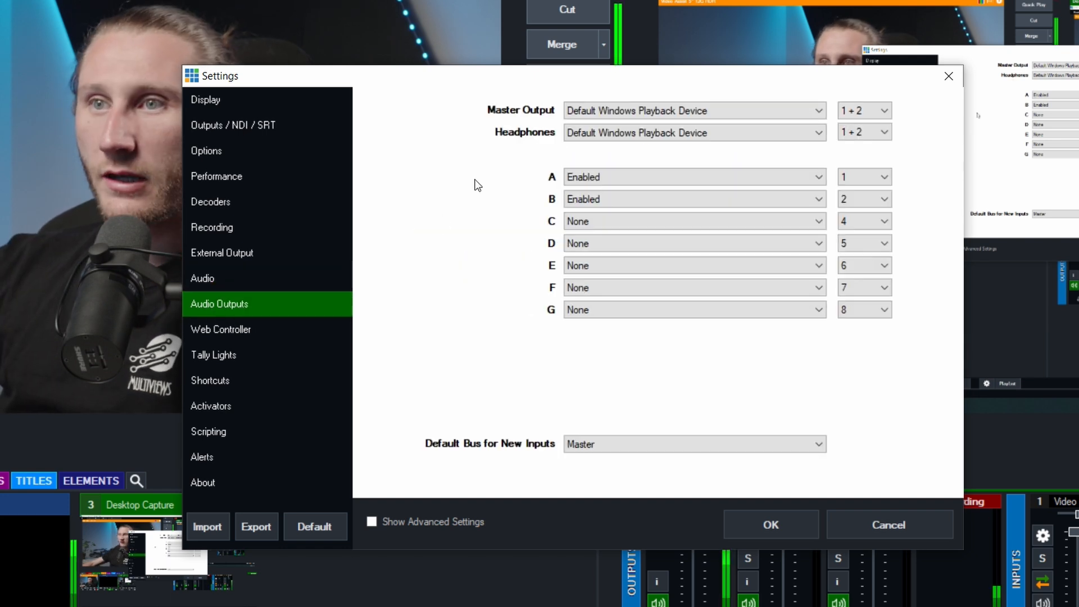
- Review the Master Output device choices, keeping Default Windows Playback Device, and check the Windows playback device and volume
{"action": "left_click_drag", "start_coordinate": [503, 79], "coordinate": [486, 78]}
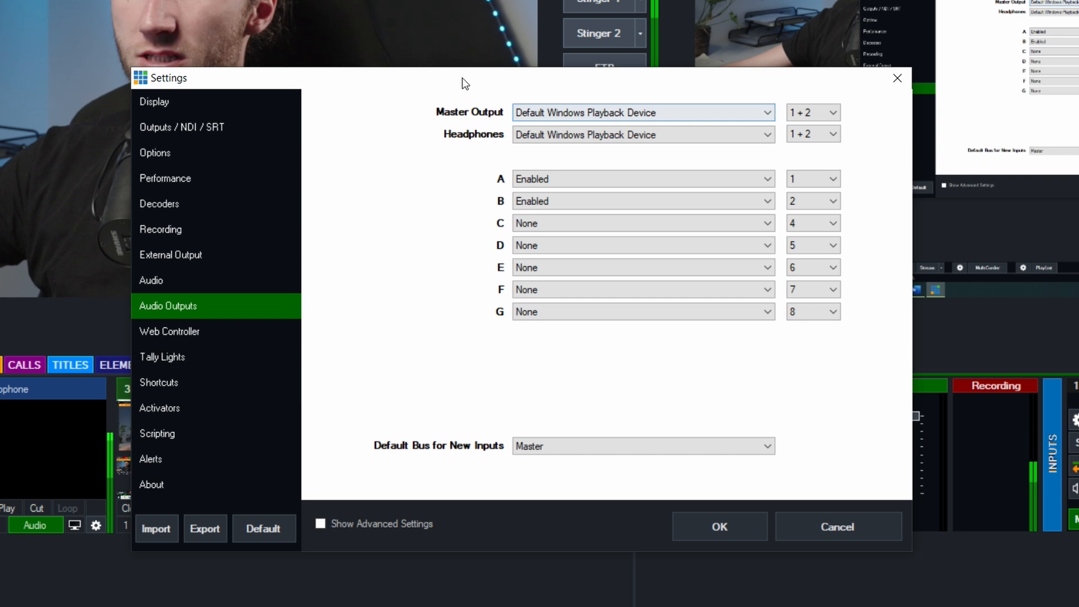
{"action": "left_click", "coordinate": [560, 114]}
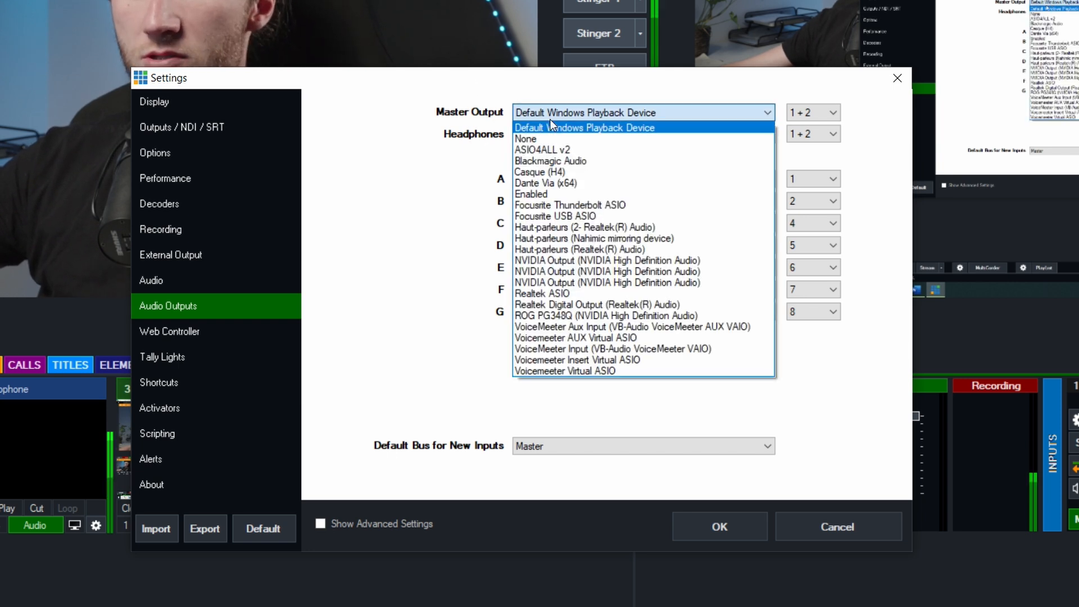
{"action": "left_click", "coordinate": [641, 132]}
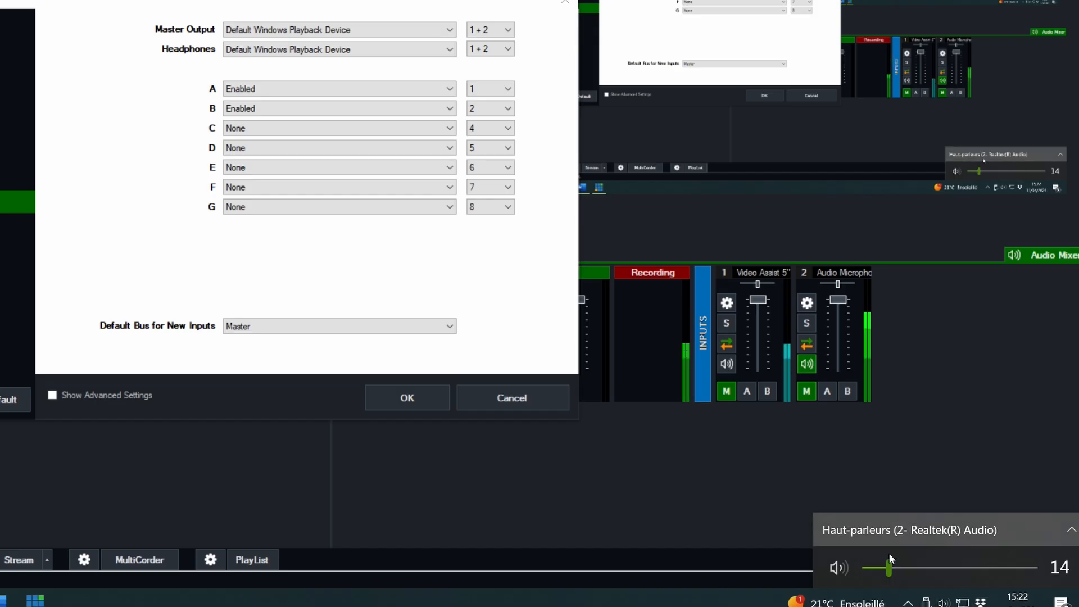
{"action": "left_click", "coordinate": [517, 132]}
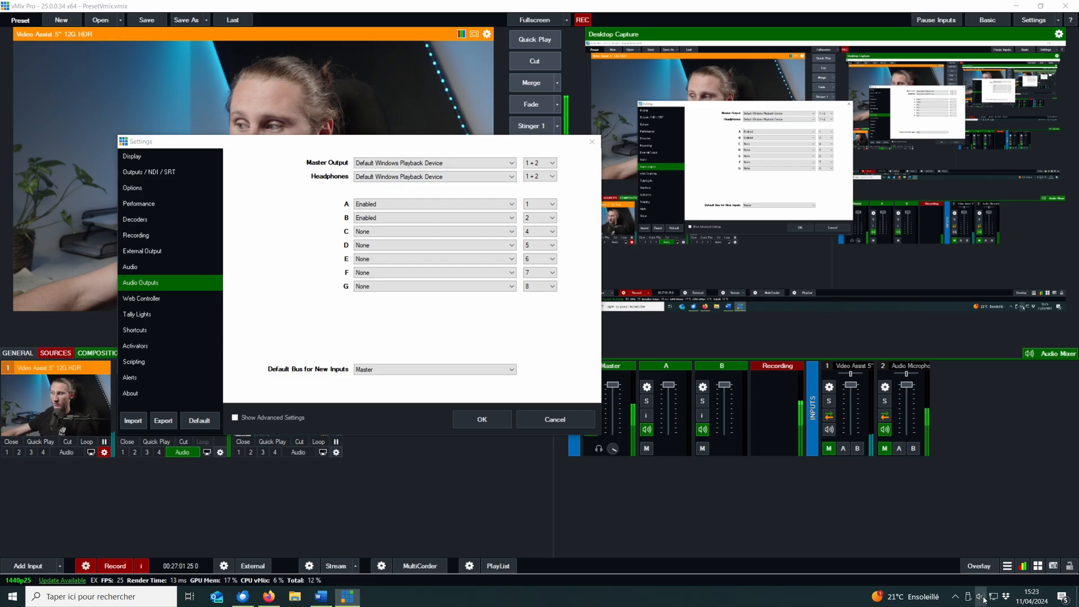
{"action": "left_click", "coordinate": [981, 596]}
{"action": "left_click", "coordinate": [515, 150]}
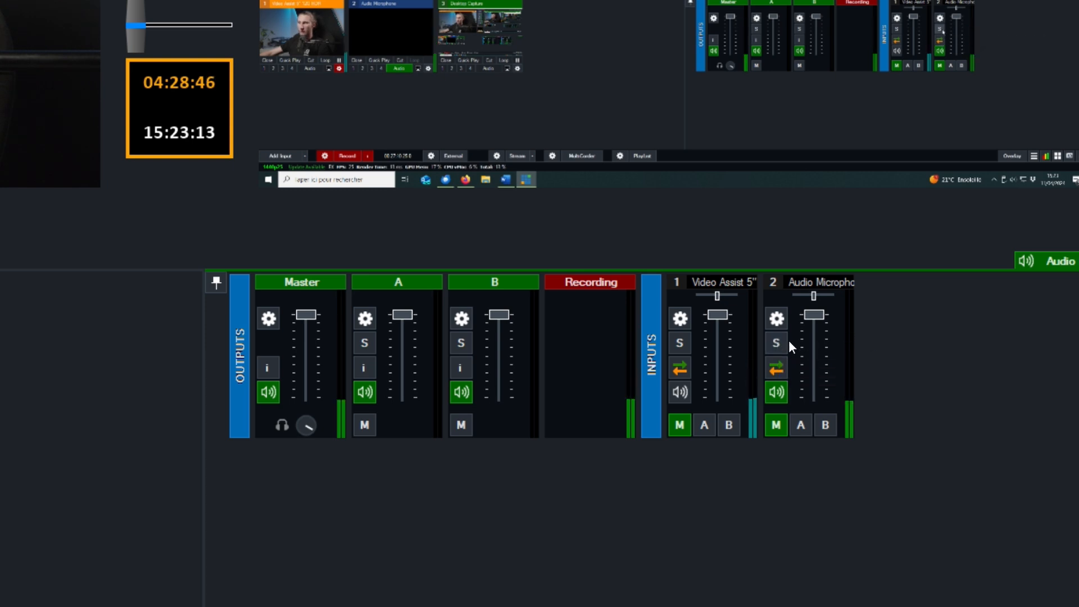
- Solo the audio of the Video Assist 5" 12G HDR input, release the solo, and close the Settings window
{"action": "left_click", "coordinate": [680, 343]}
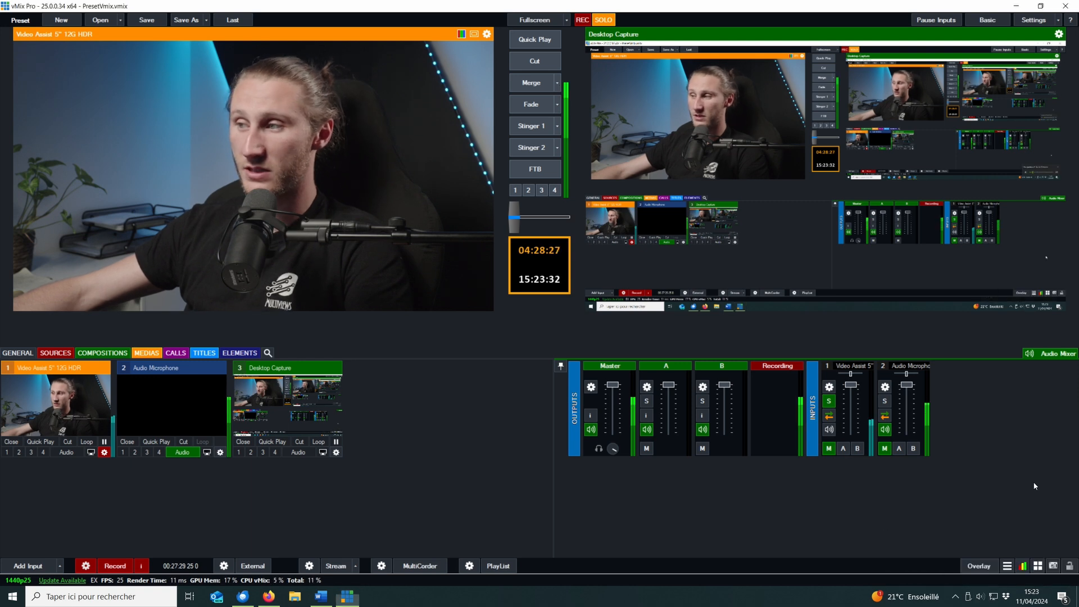
{"action": "left_click", "coordinate": [833, 401]}
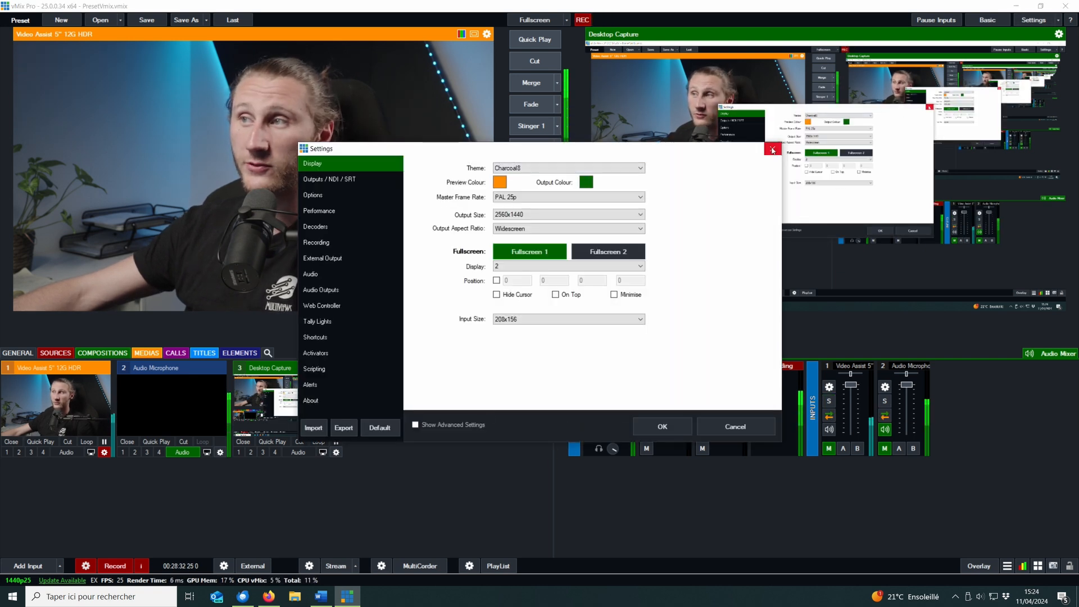
{"action": "left_click", "coordinate": [771, 150]}
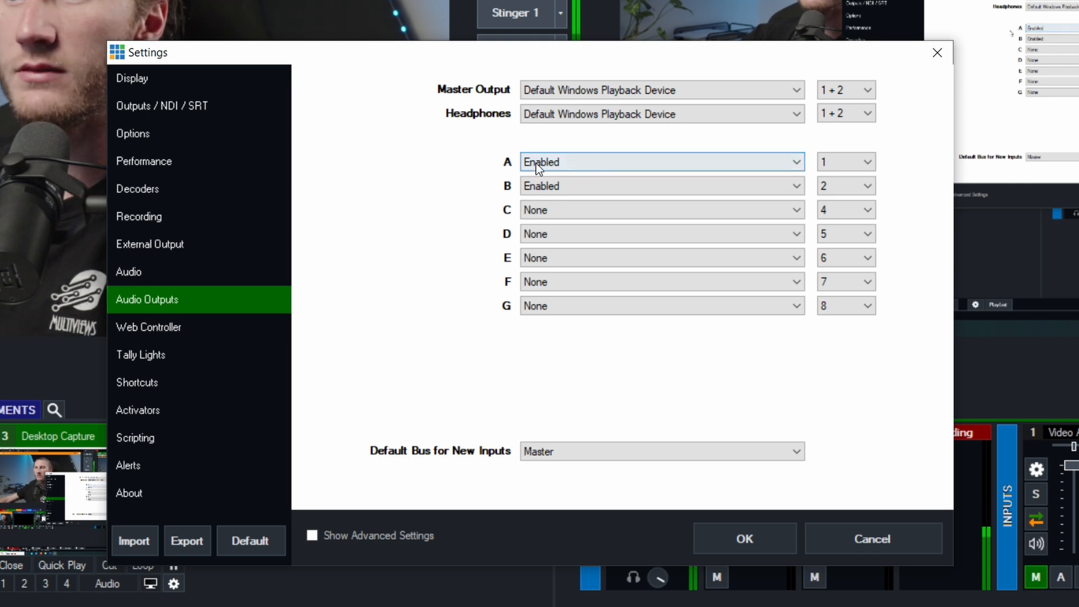
- Review the output device choices for audio buses A and B, keep B Enabled, and set bus A to None
{"action": "left_click", "coordinate": [595, 161]}
{"action": "left_click", "coordinate": [548, 275]}
{"action": "left_click", "coordinate": [549, 186]}
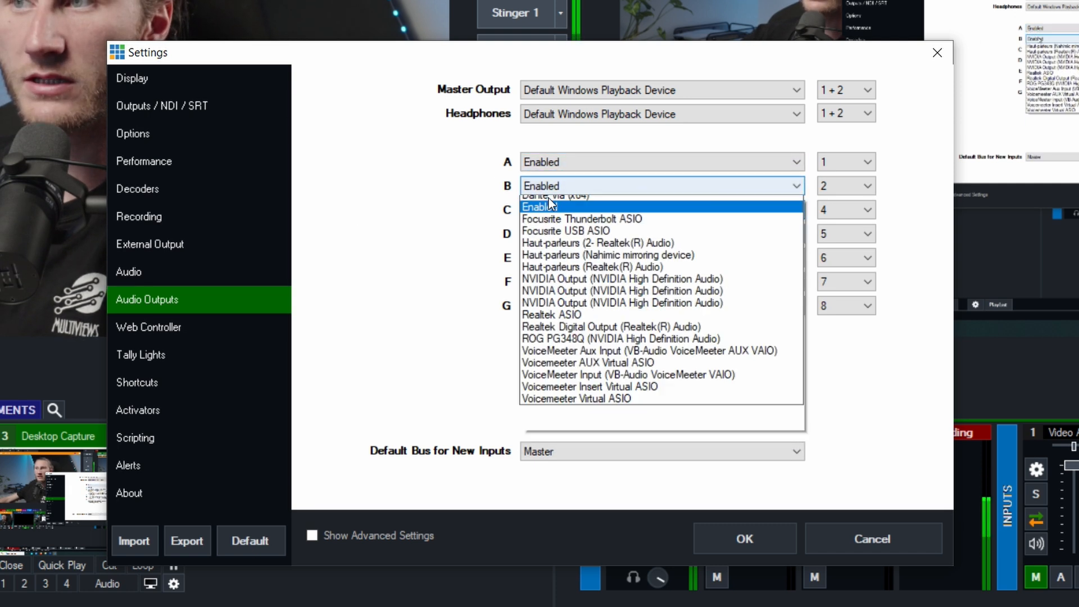
{"action": "left_click", "coordinate": [543, 212]}
{"action": "left_click", "coordinate": [545, 162]}
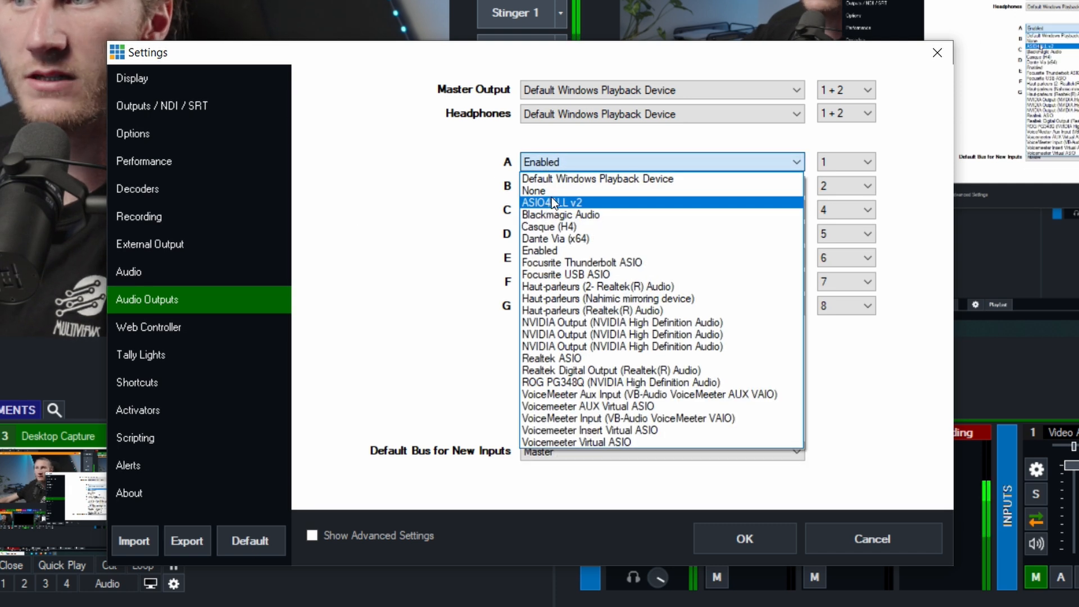
{"action": "left_click", "coordinate": [545, 190]}
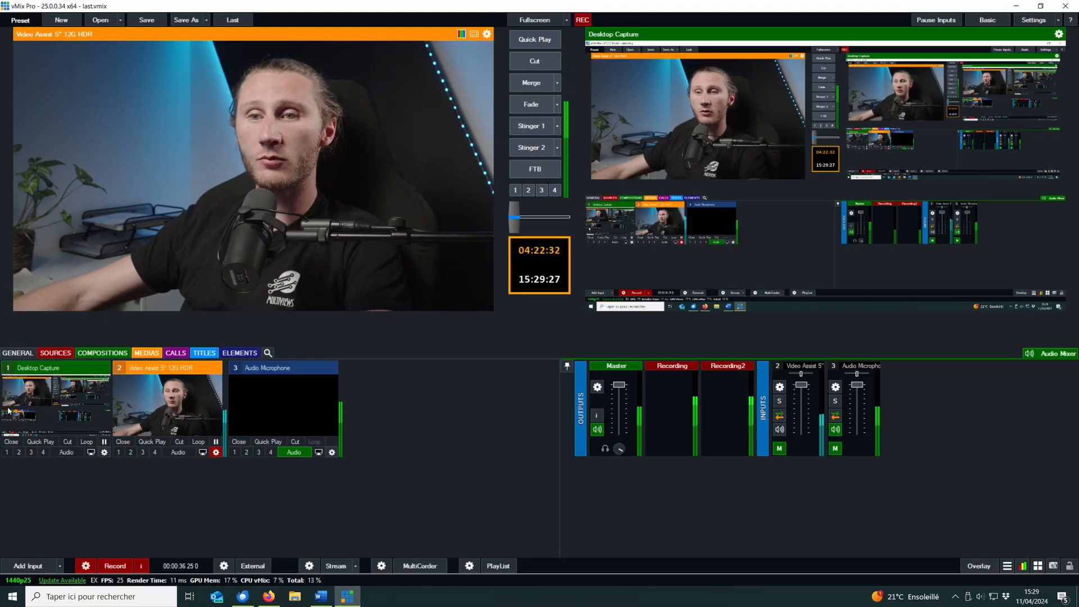
- Preview the Desktop Capture, Video Assist 5" 12G HDR and Audio Microphone inputs one after another
{"action": "left_click", "coordinate": [61, 403]}
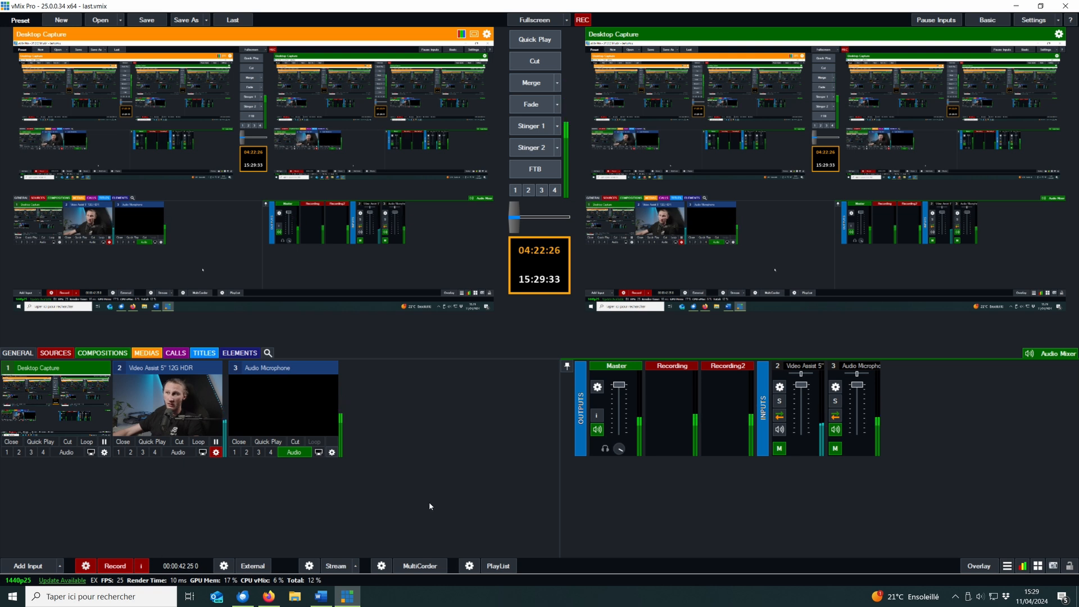
{"action": "left_click", "coordinate": [181, 407]}
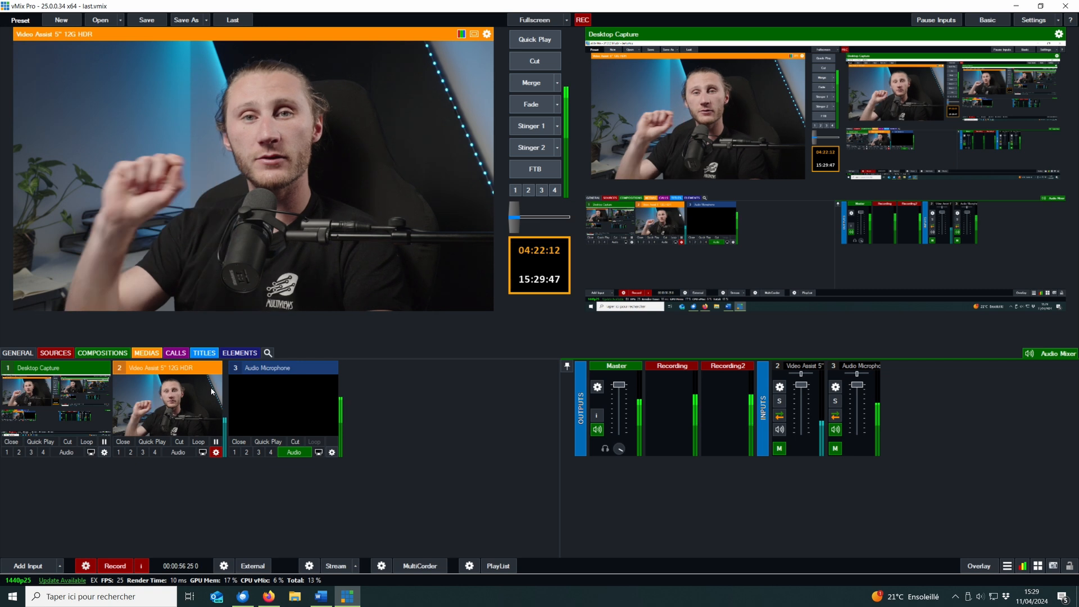
{"action": "left_click", "coordinate": [267, 392]}
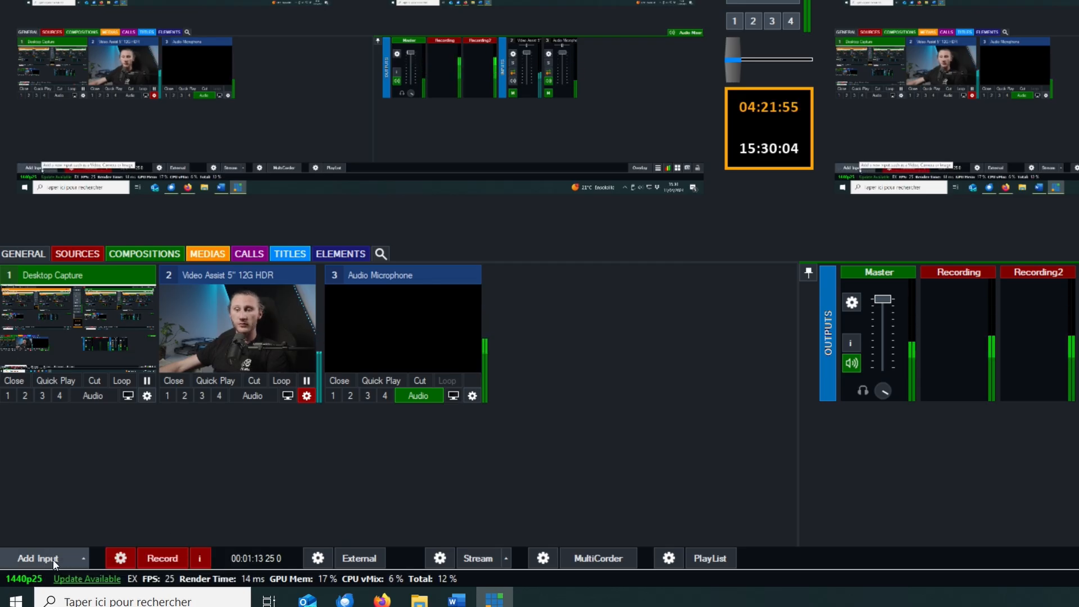
- Start adding a new input and look through the Video, DVD and List input types
{"action": "left_click", "coordinate": [40, 561]}
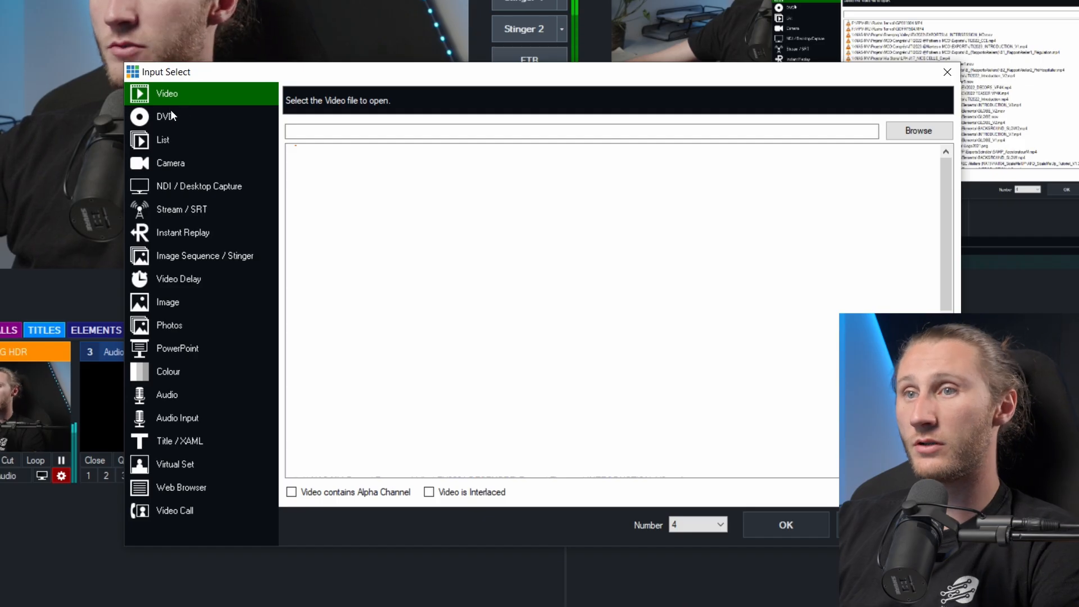
{"action": "left_click", "coordinate": [168, 115]}
{"action": "left_click", "coordinate": [166, 141]}
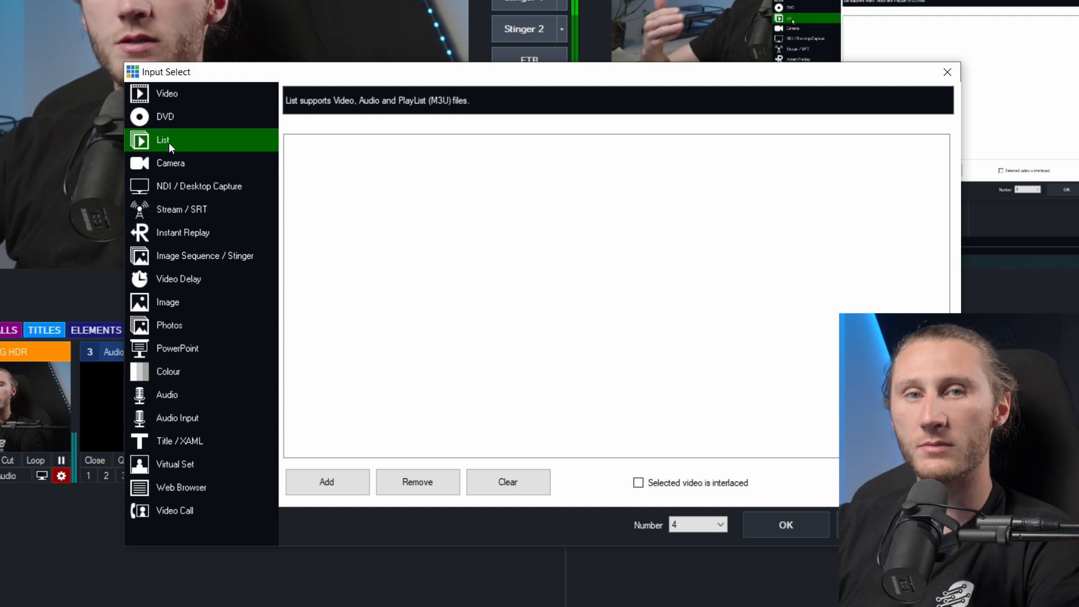
- Review the Camera input type, including its list of camera devices and its video and audio settings
{"action": "left_click", "coordinate": [180, 162]}
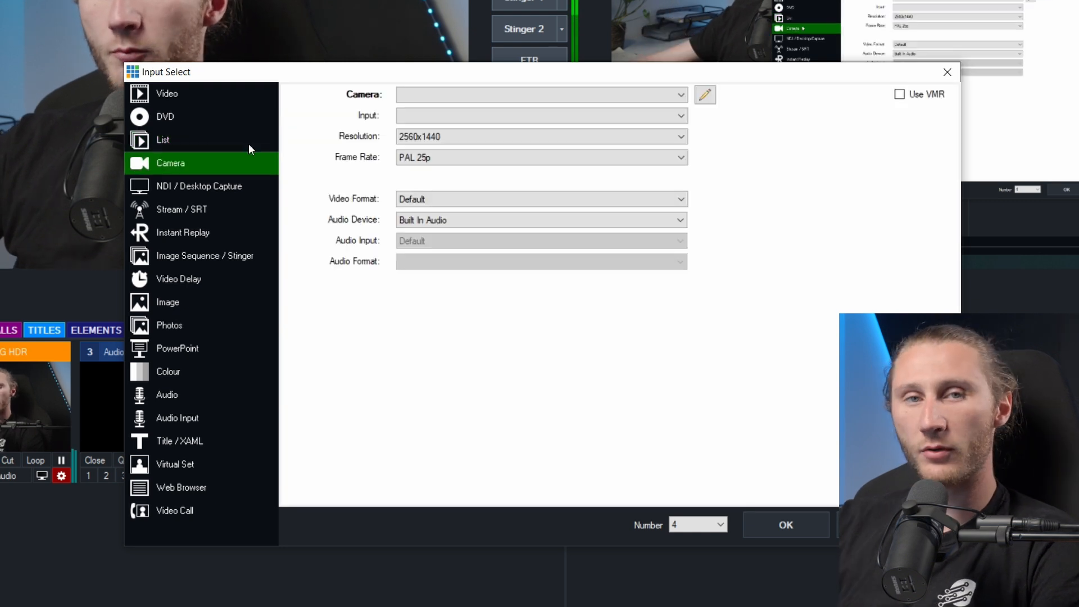
{"action": "left_click", "coordinate": [469, 94]}
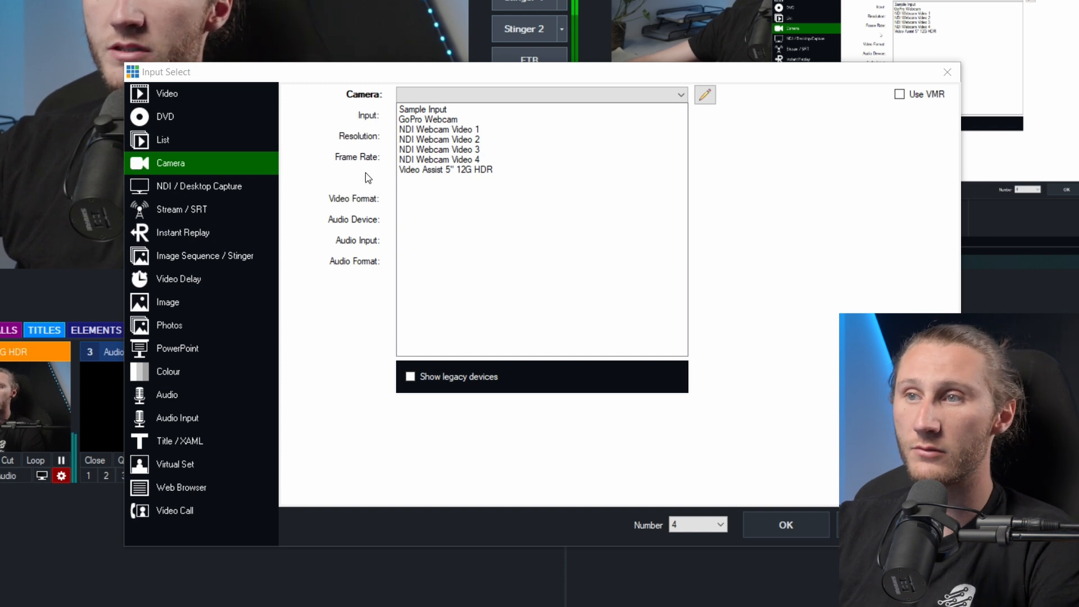
{"action": "left_click", "coordinate": [440, 100]}
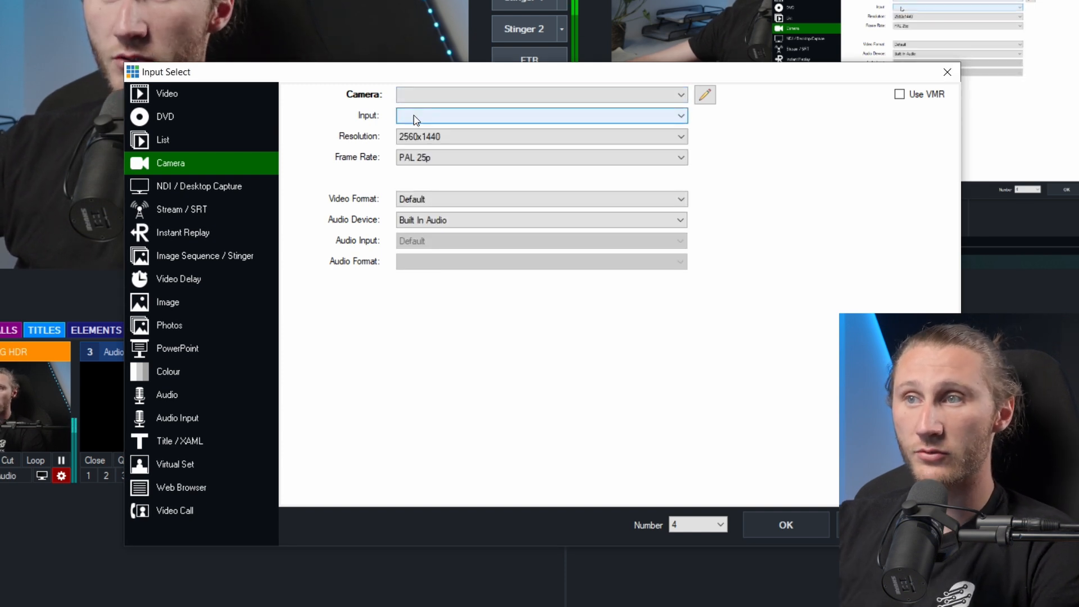
{"action": "key", "text": "Tab"}
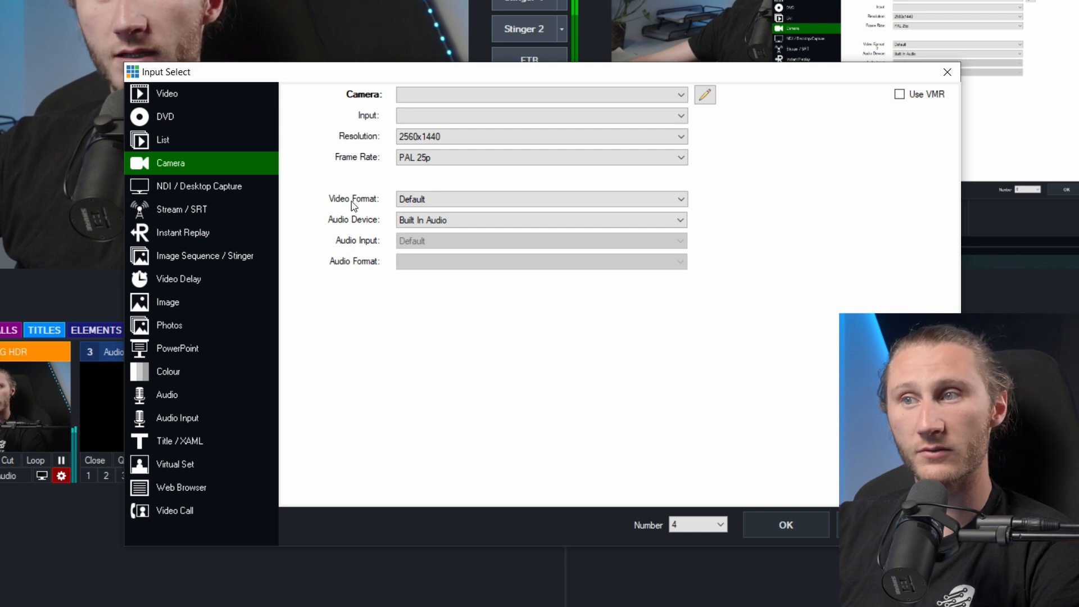
{"action": "key", "text": "Tab"}
{"action": "left_click", "coordinate": [422, 105]}
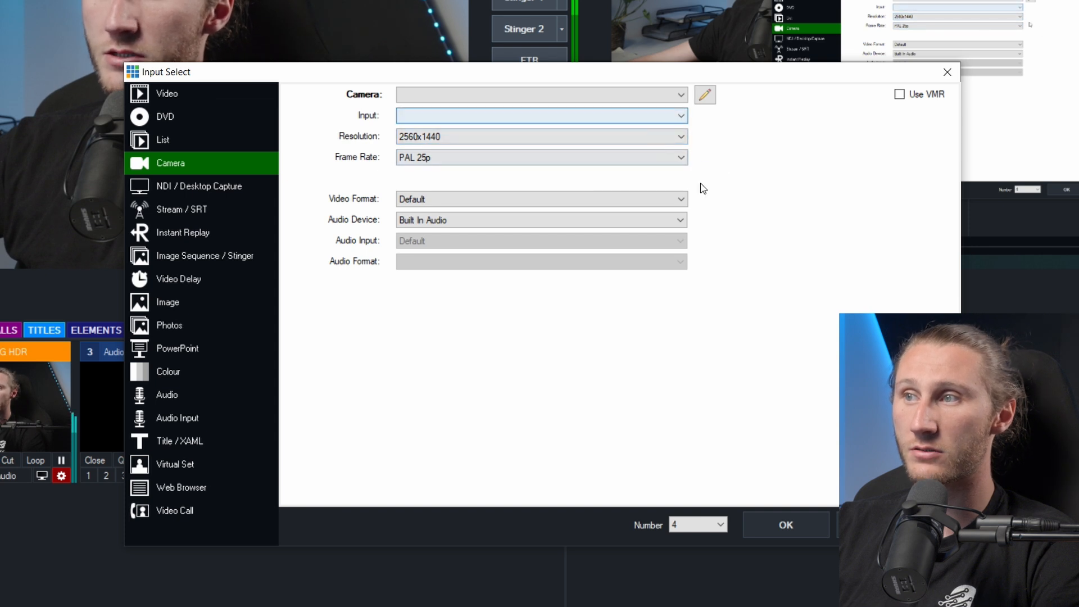
- Choose the Video Assist 5" 12G HDR camera, try its audio device choices, and leave the input selection without adding it
{"action": "left_click", "coordinate": [508, 95]}
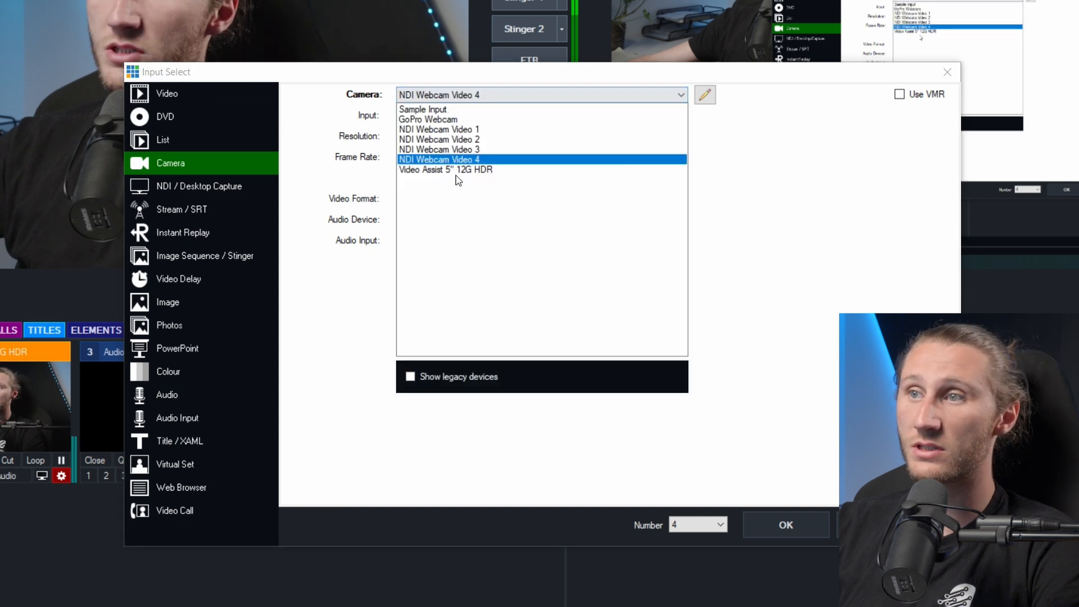
{"action": "left_click", "coordinate": [457, 171]}
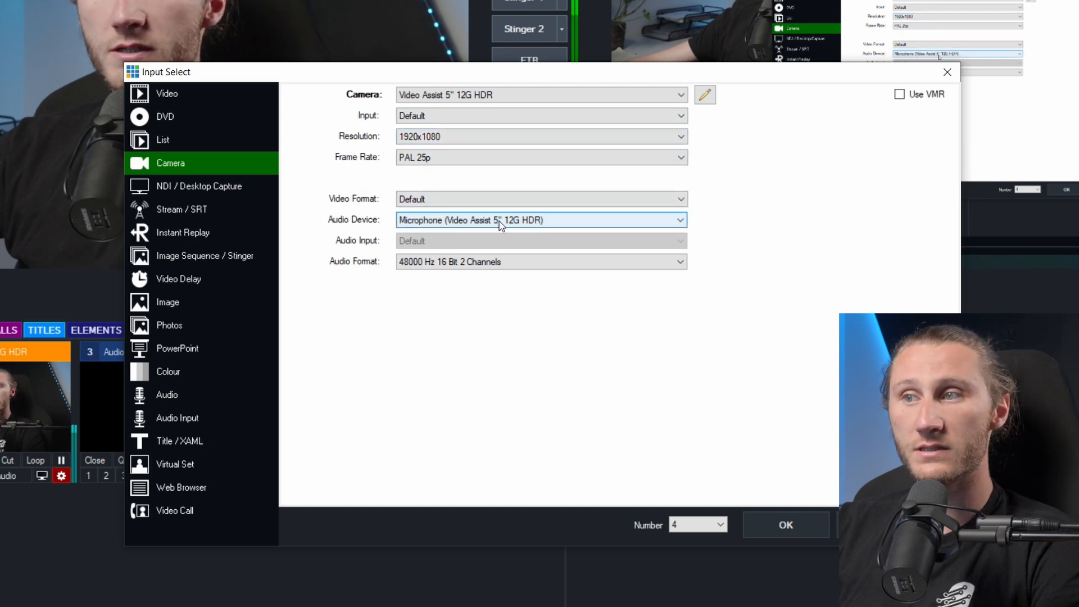
{"action": "left_click", "coordinate": [652, 223]}
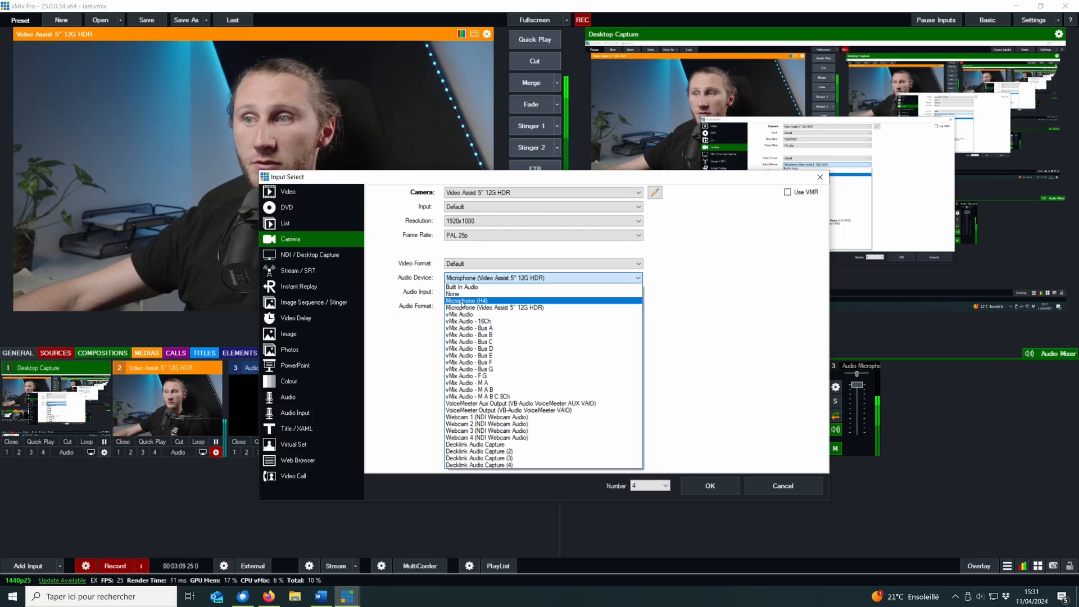
{"action": "left_click", "coordinate": [462, 308]}
{"action": "left_click", "coordinate": [737, 492]}
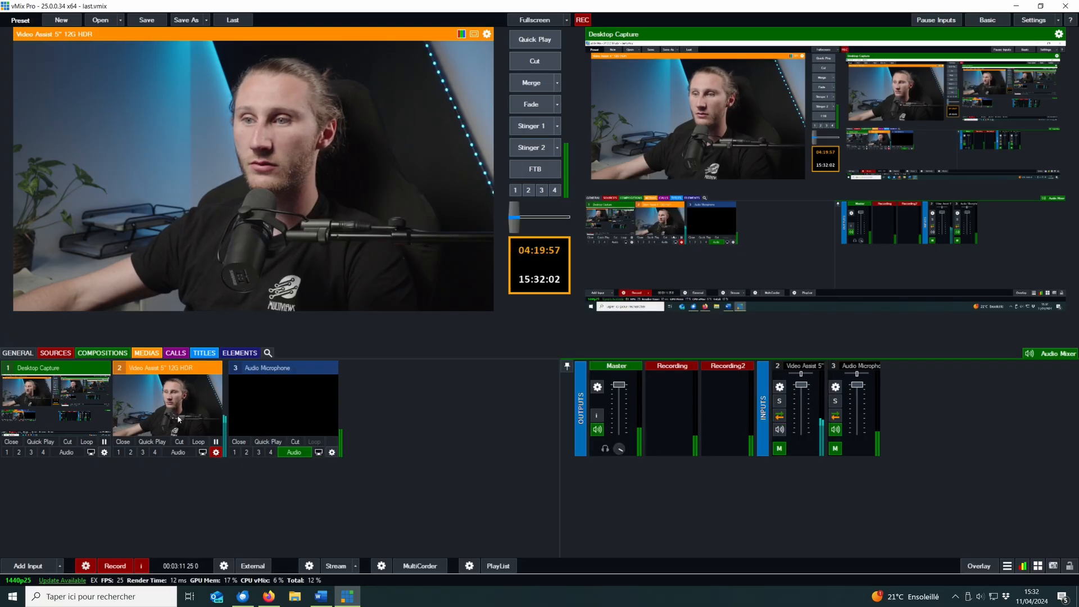
- Start adding another input and review the NDI / Desktop Capture sources and the stream types offered under Stream / SRT
{"action": "left_click", "coordinate": [28, 566]}
{"action": "left_click", "coordinate": [153, 219]}
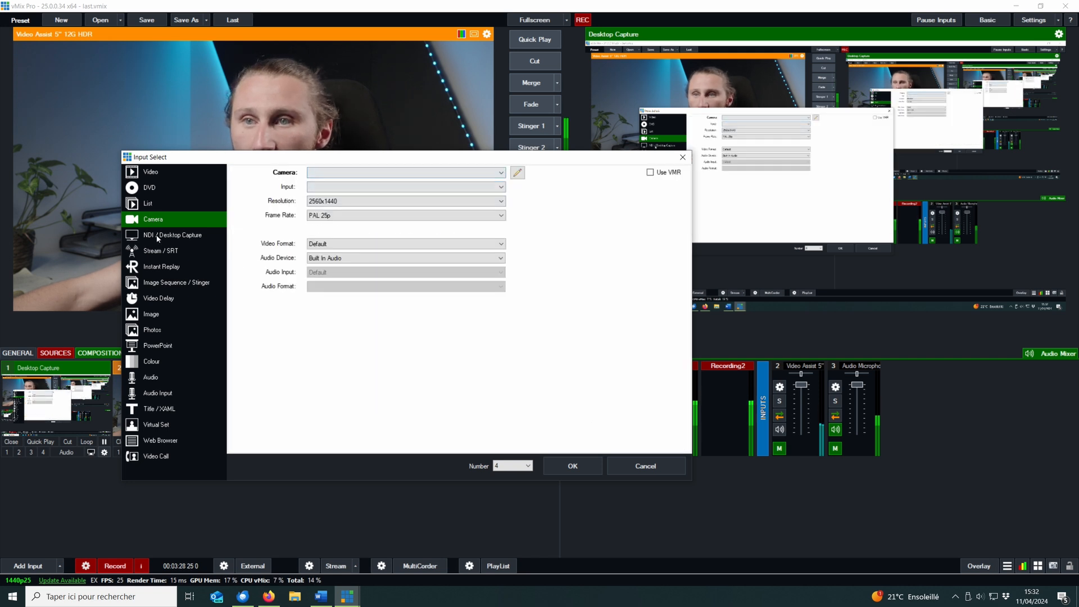
{"action": "left_click", "coordinate": [186, 236]}
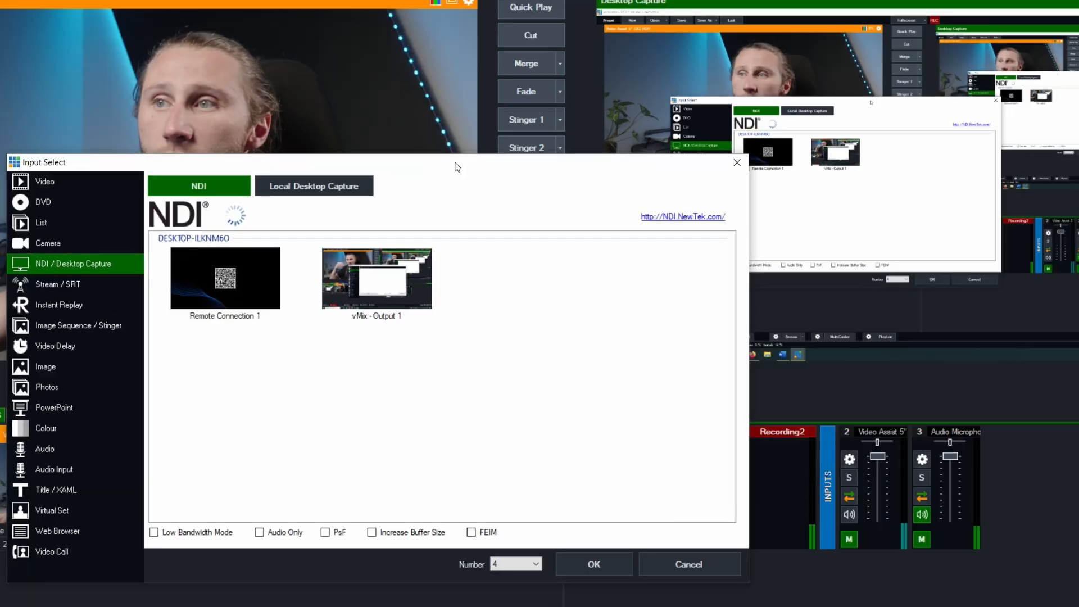
{"action": "left_click_drag", "start_coordinate": [455, 167], "coordinate": [775, 185]}
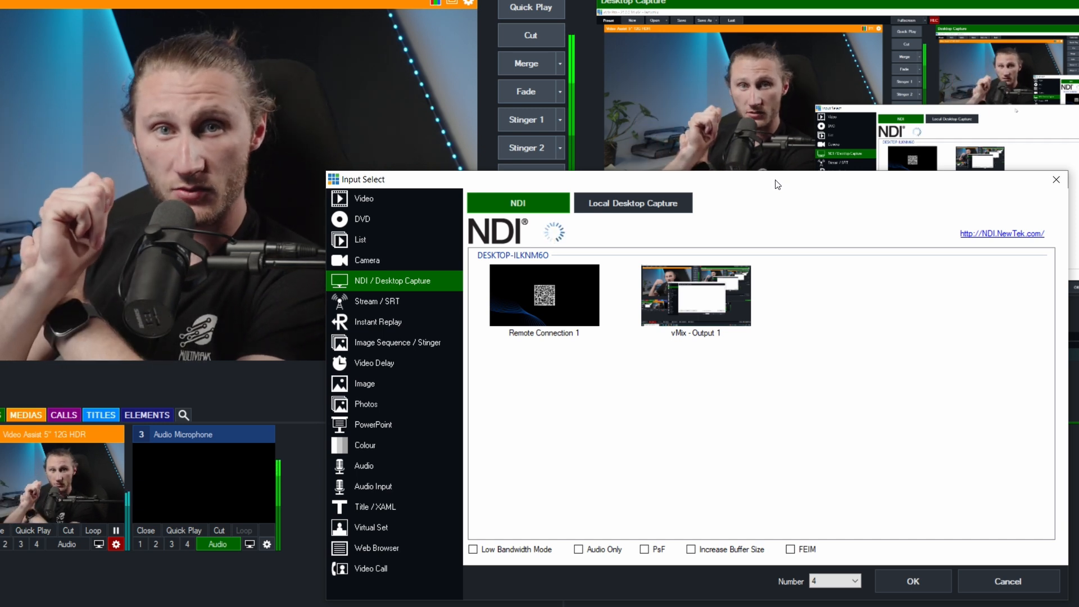
{"action": "left_click", "coordinate": [377, 301]}
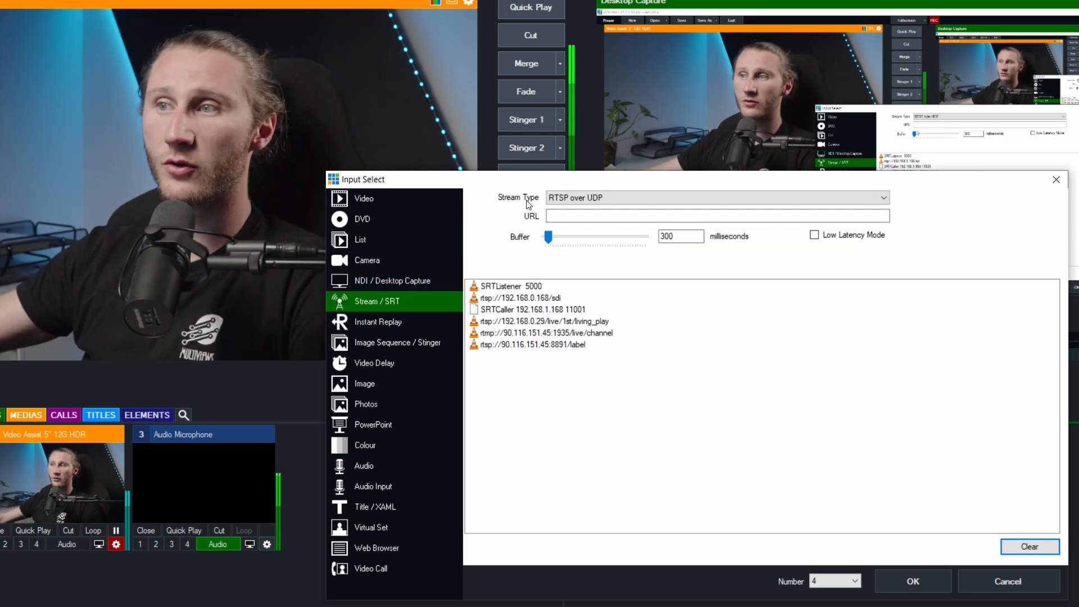
{"action": "left_click_drag", "start_coordinate": [510, 181], "coordinate": [479, 175]}
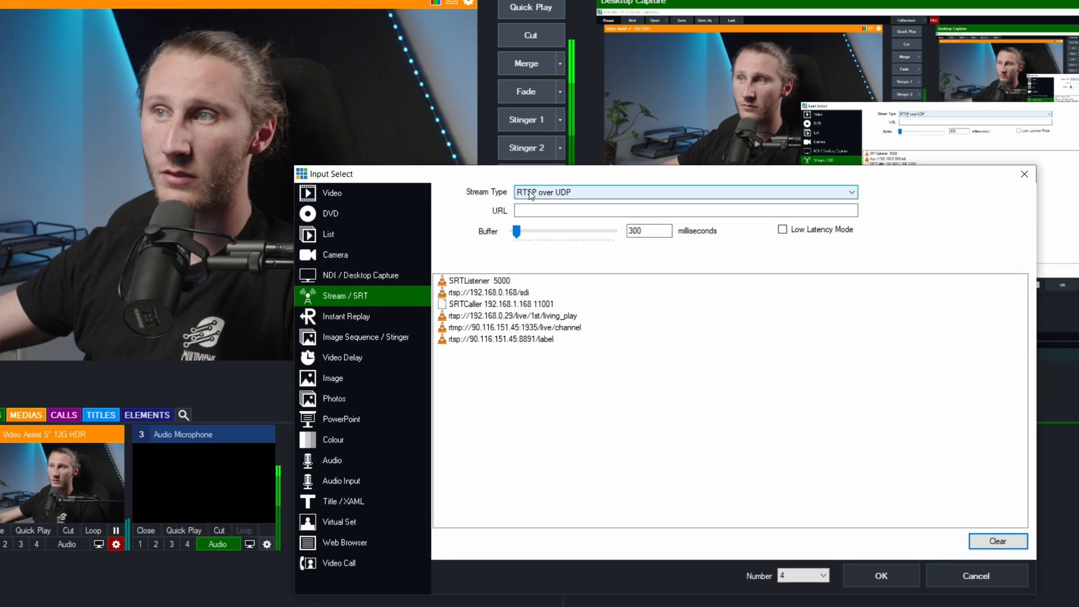
{"action": "left_click", "coordinate": [558, 191]}
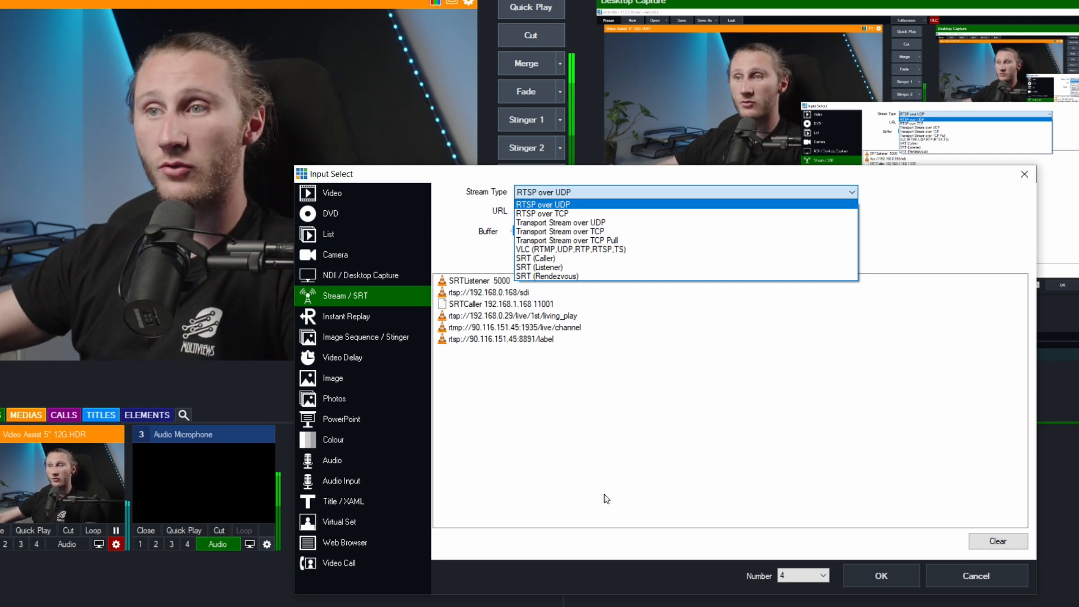
- Look through the Instant Replay, Image, Photos, PowerPoint and Colour input types and the device choices for Audio Input
{"action": "left_click", "coordinate": [347, 326]}
{"action": "left_click", "coordinate": [349, 318]}
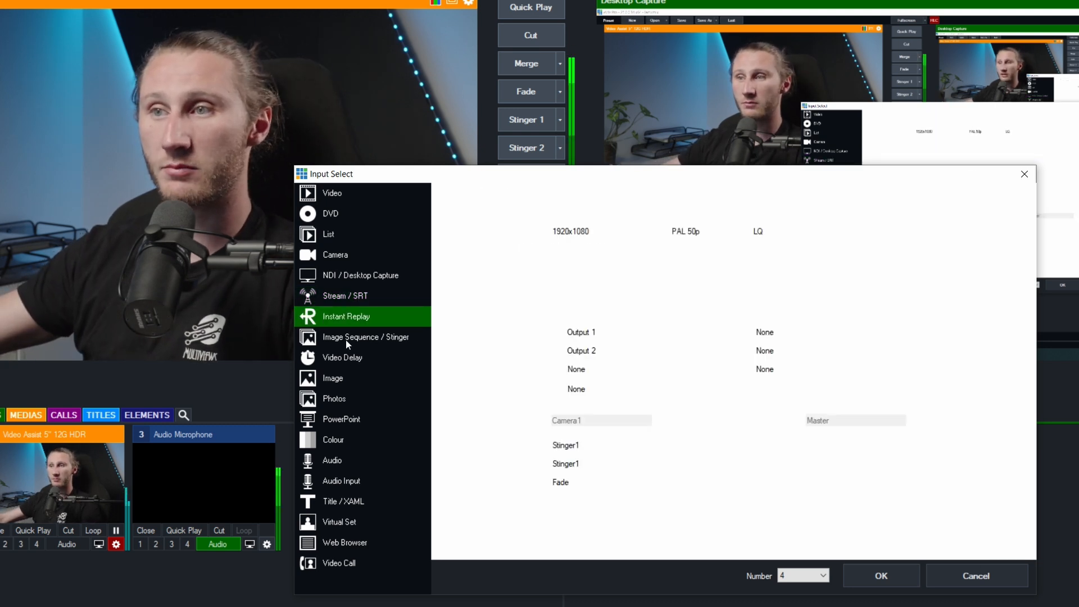
{"action": "left_click", "coordinate": [335, 385]}
{"action": "left_click", "coordinate": [339, 399]}
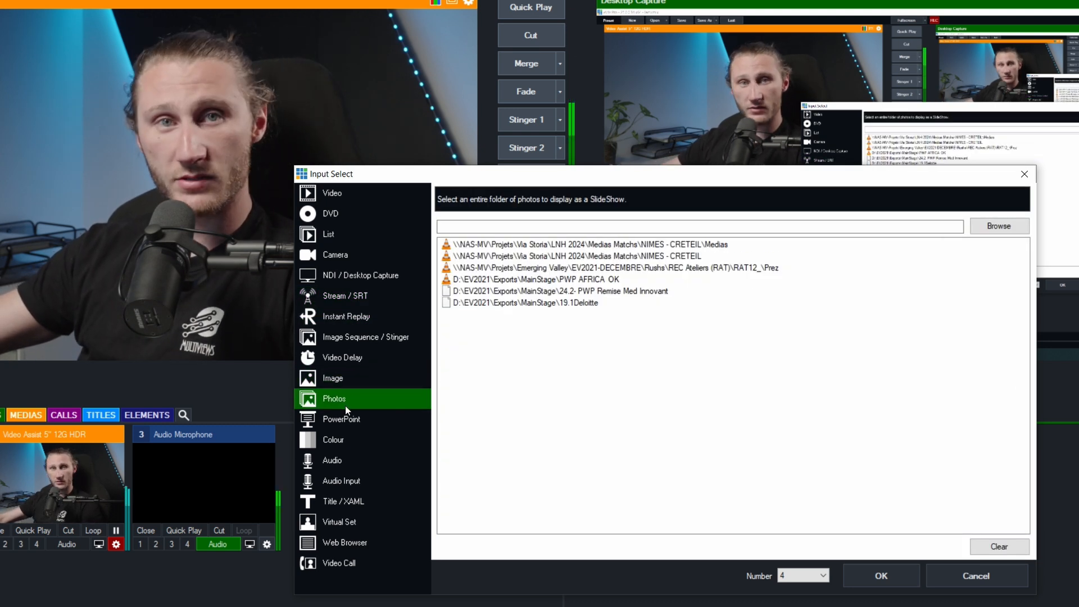
{"action": "left_click", "coordinate": [354, 420]}
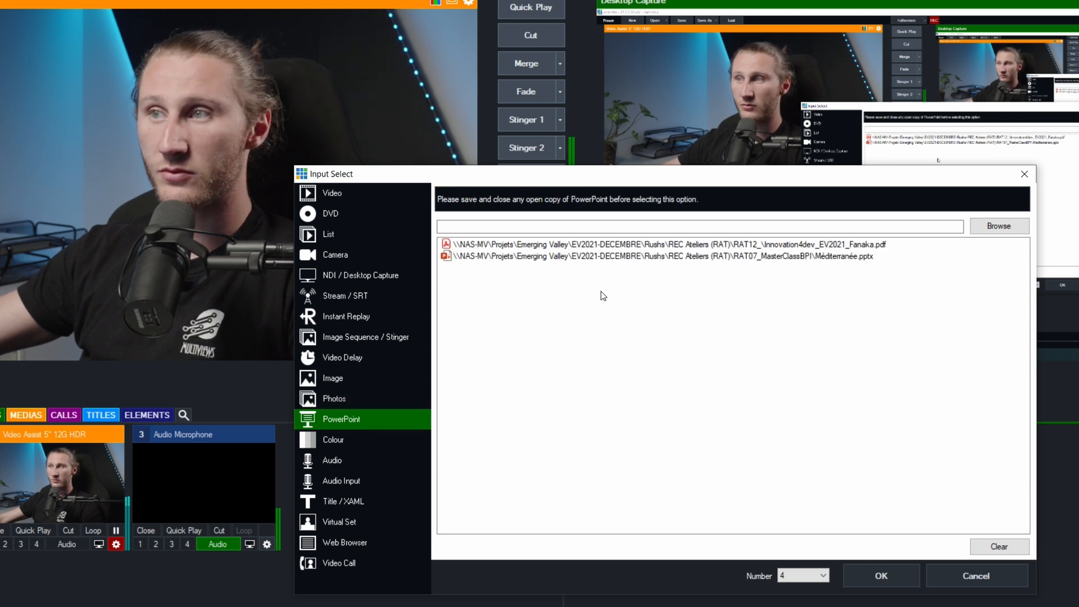
{"action": "left_click", "coordinate": [340, 441]}
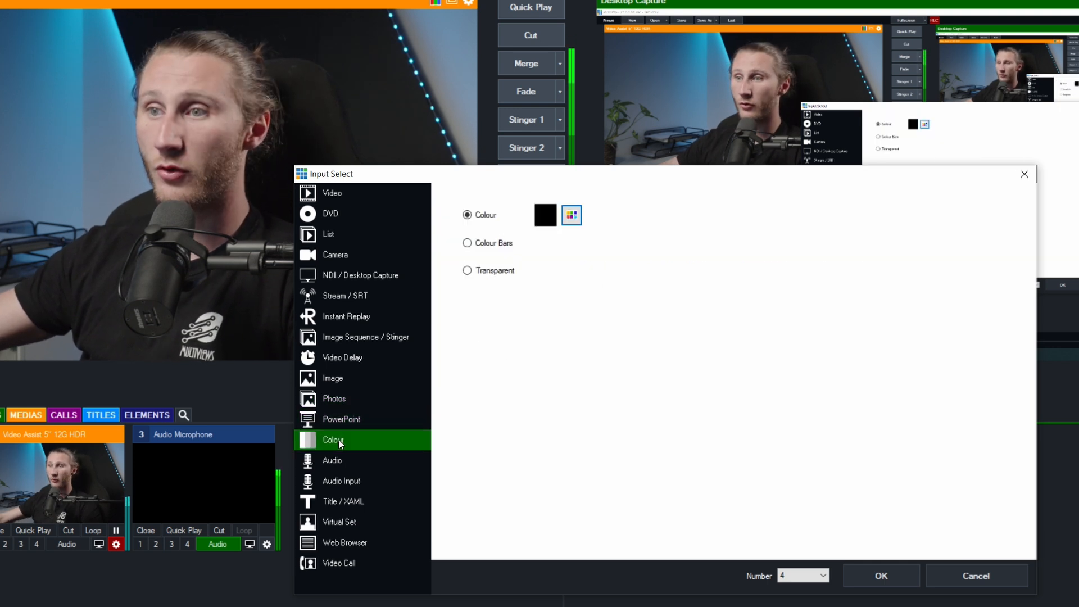
{"action": "left_click", "coordinate": [339, 480]}
{"action": "left_click", "coordinate": [574, 203]}
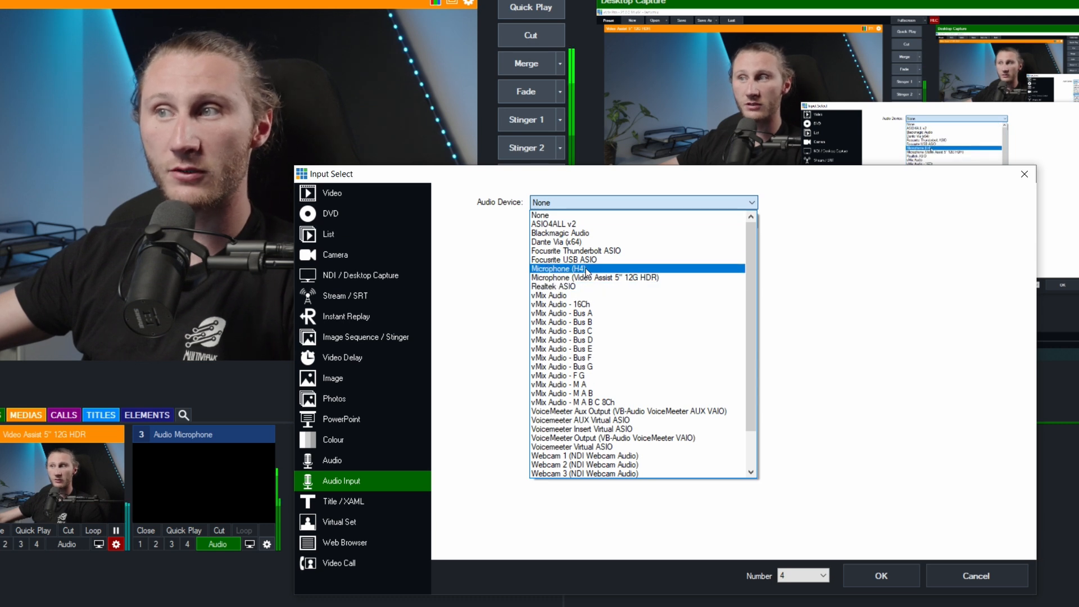
- Browse the GT Title and recent templates of the Title / XAML input type, and view the Virtual Set choices
{"action": "left_click", "coordinate": [366, 501]}
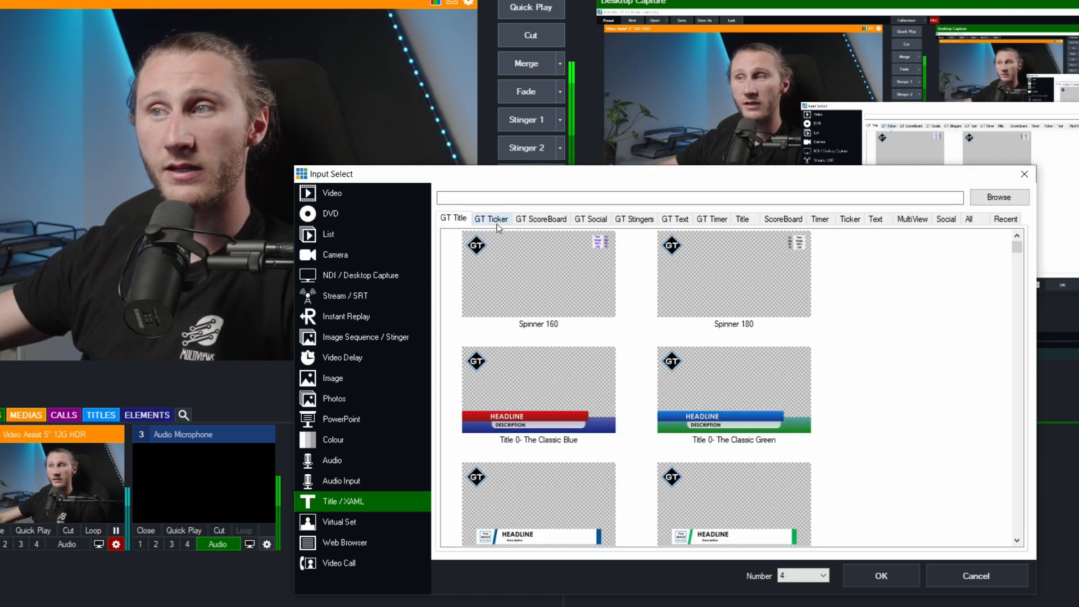
{"action": "scroll", "coordinate": [1016, 262], "scroll_direction": "down", "scroll_amount": 3}
{"action": "scroll", "coordinate": [1016, 263], "scroll_direction": "up", "scroll_amount": 3}
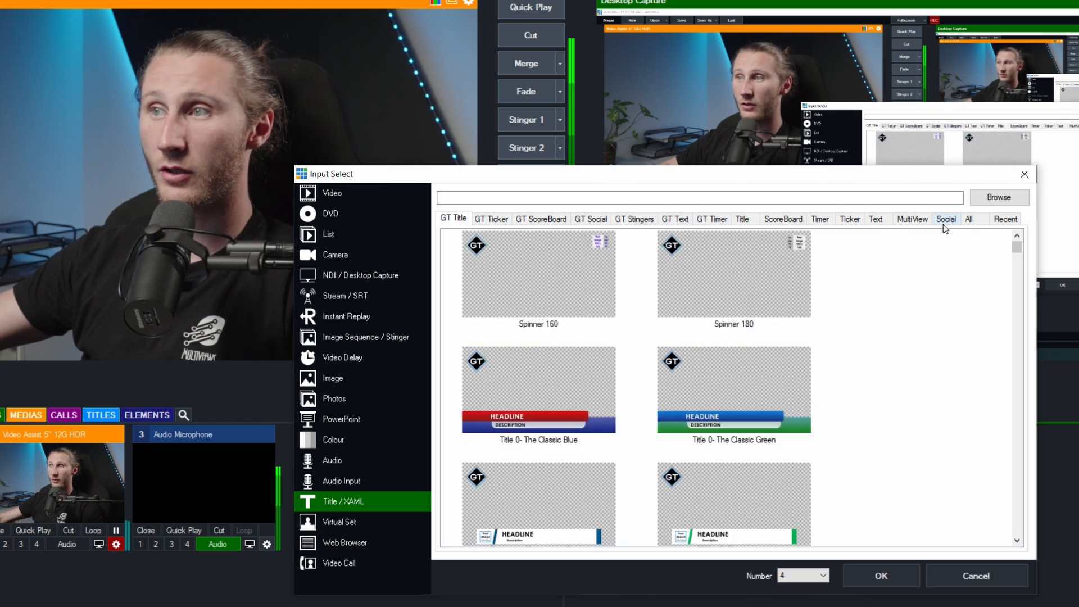
{"action": "left_click", "coordinate": [1001, 221]}
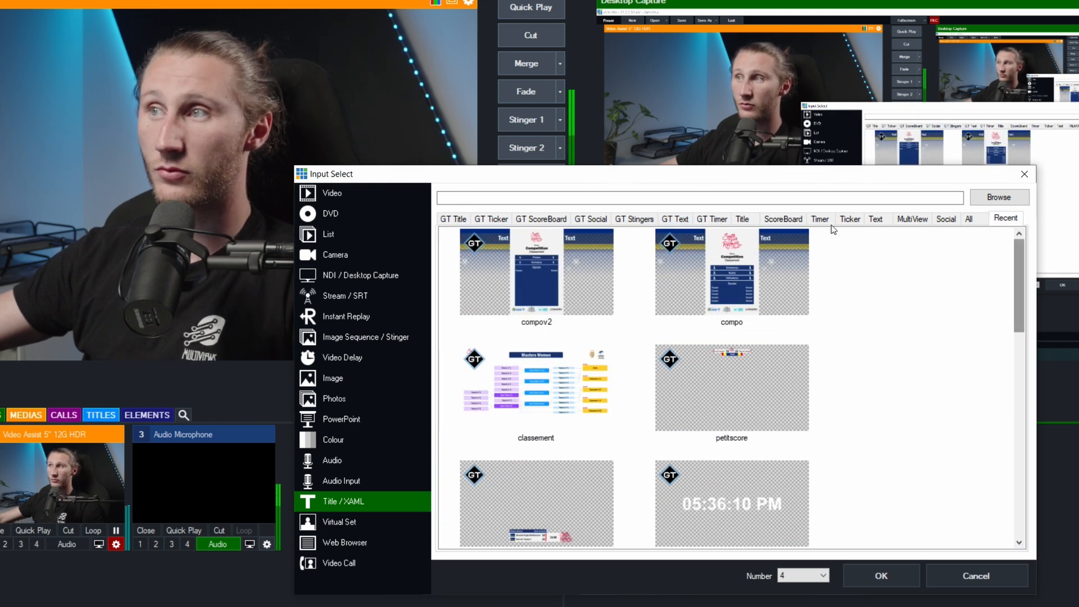
{"action": "left_click_drag", "start_coordinate": [691, 175], "coordinate": [647, 172]}
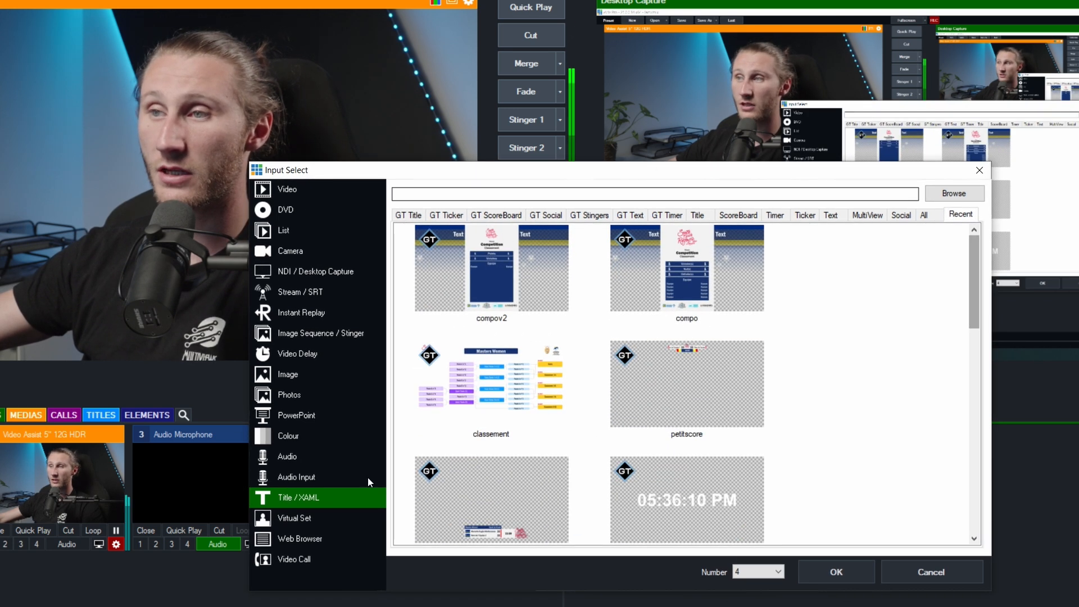
{"action": "left_click", "coordinate": [707, 332]}
{"action": "key", "text": "Left"}
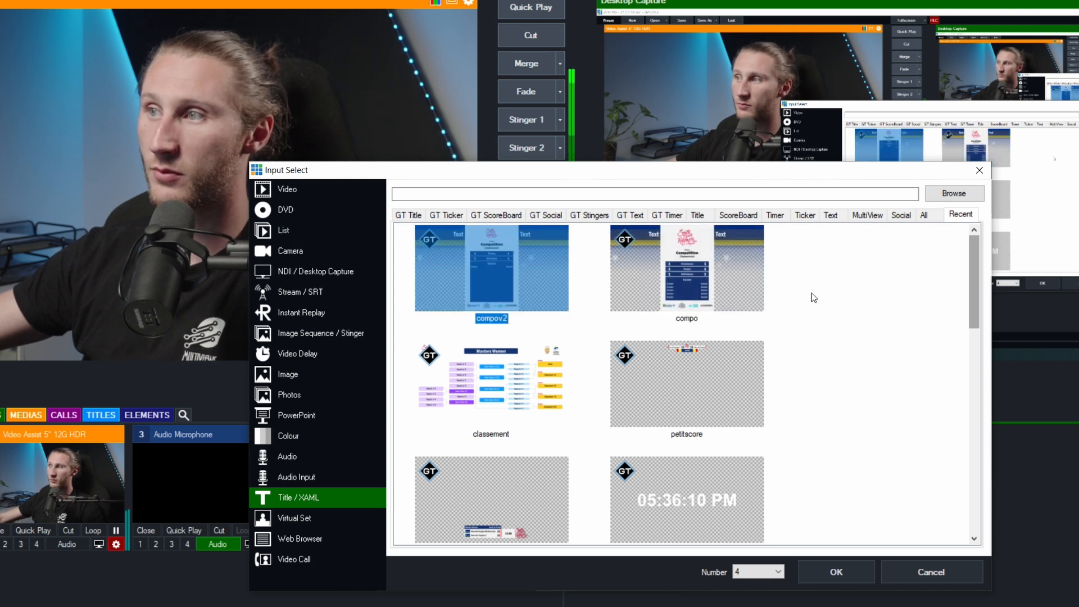
{"action": "left_click", "coordinate": [349, 523]}
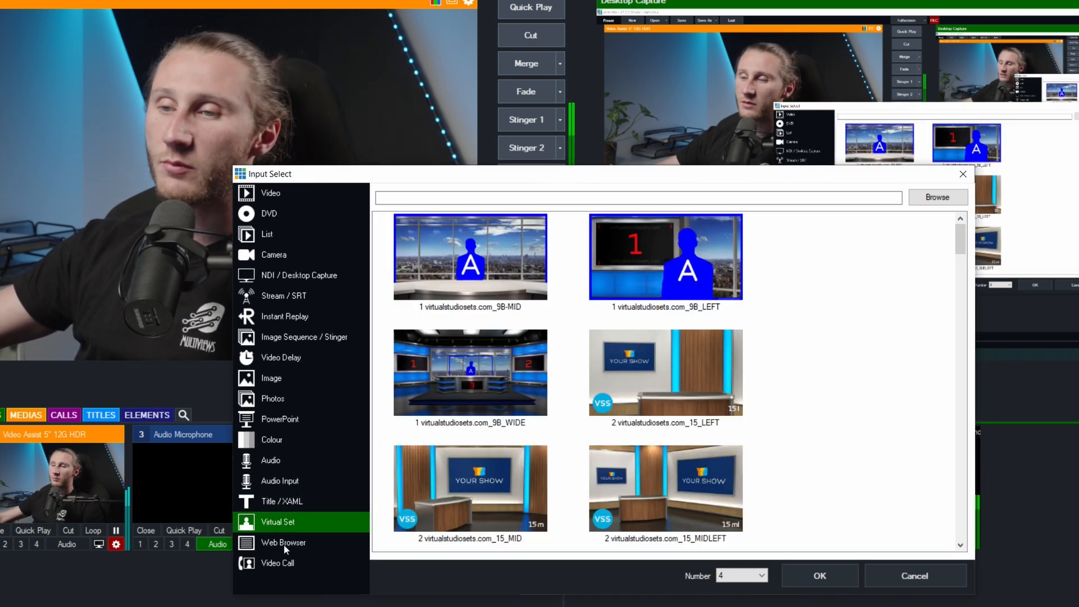
- Add a Web Browser input for google.fr with a width of 1920 and a height of 1080, and remove it again
{"action": "left_click", "coordinate": [295, 543]}
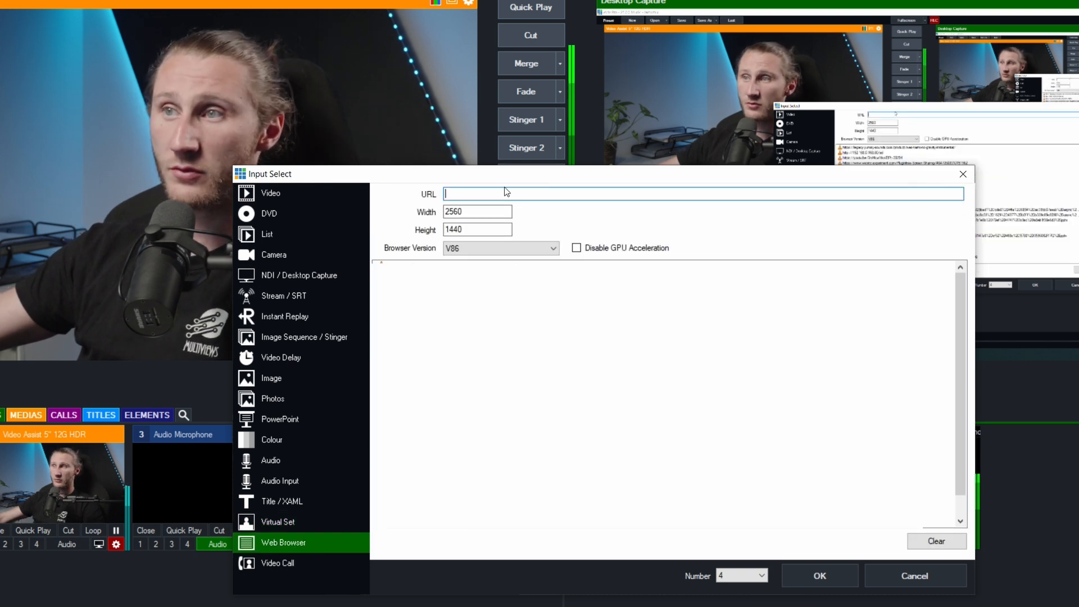
{"action": "type", "text": "http:google.fr"}
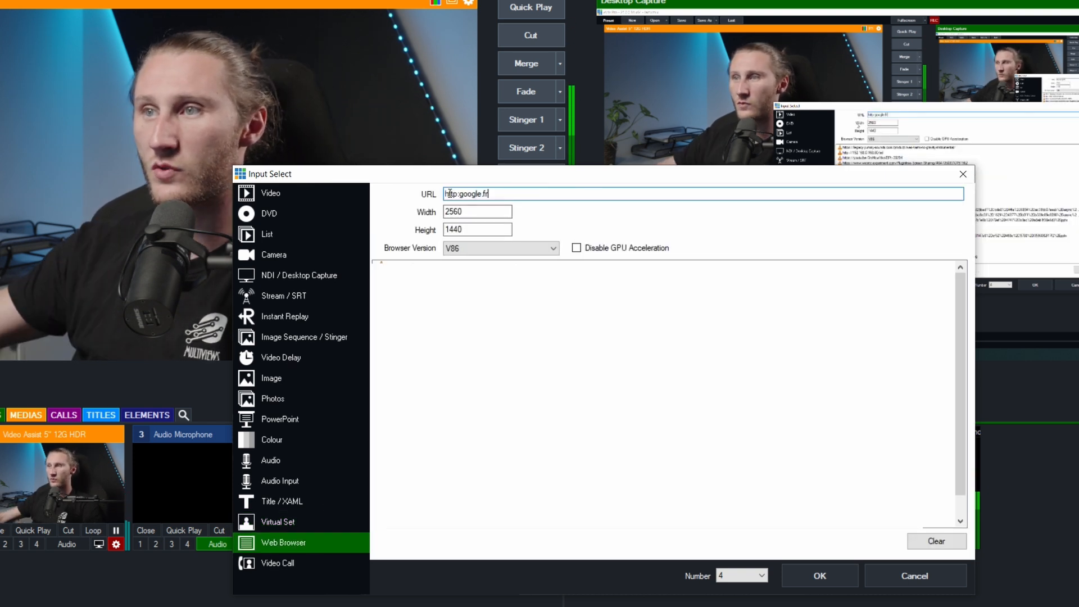
{"action": "type", "text": "1920"}
{"action": "key", "text": "Tab"}
{"action": "type", "text": "1080"}
{"action": "key", "text": "Return"}
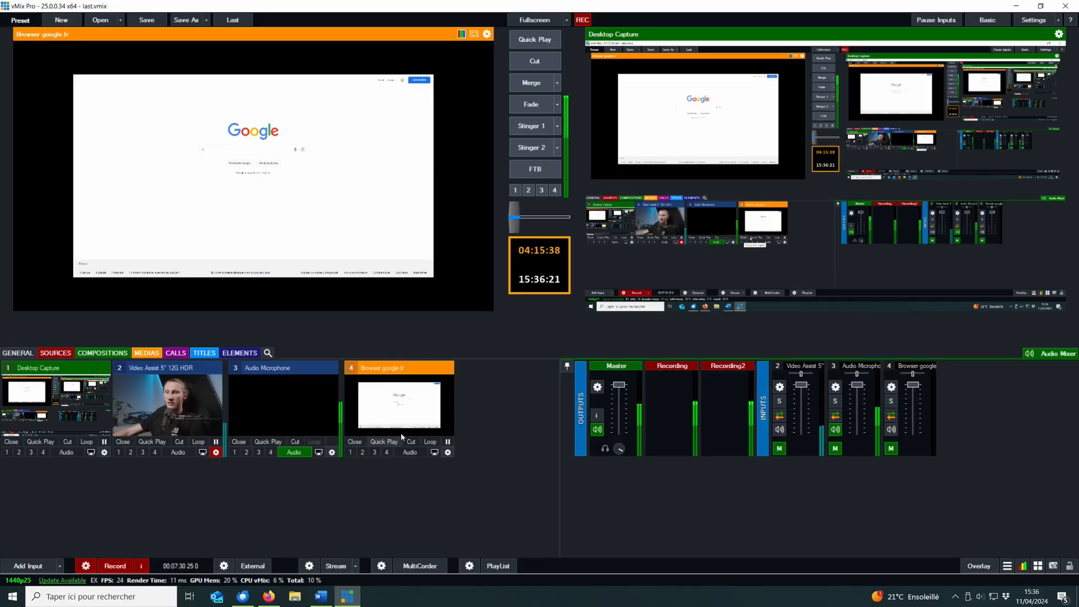
{"action": "left_click", "coordinate": [355, 442]}
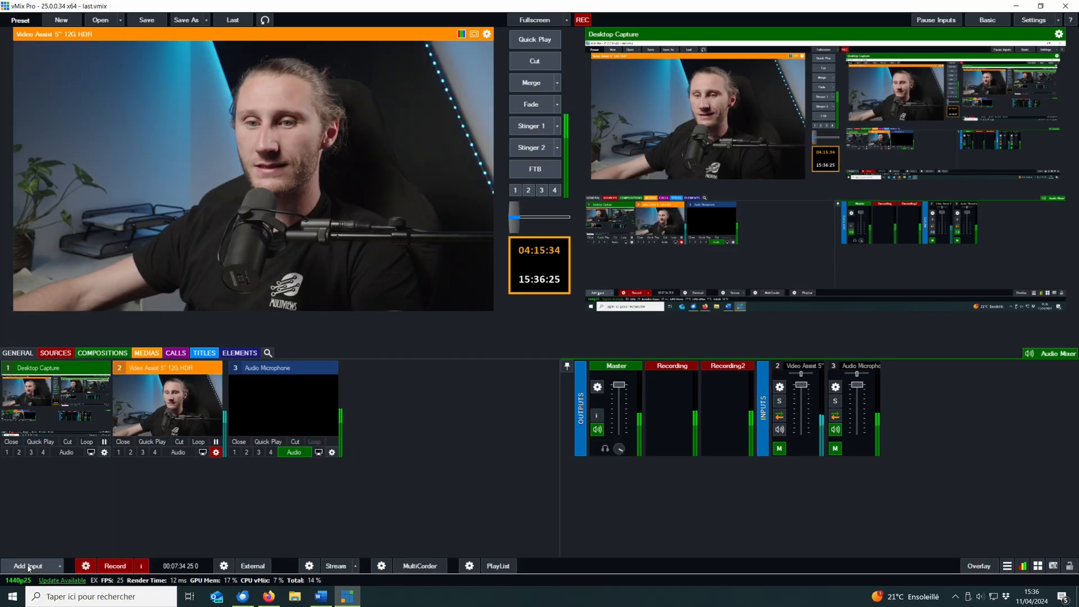
- Start adding a new input, review the Video Call hosting options, and cancel the input selection
{"action": "left_click", "coordinate": [27, 566]}
{"action": "left_click", "coordinate": [297, 421]}
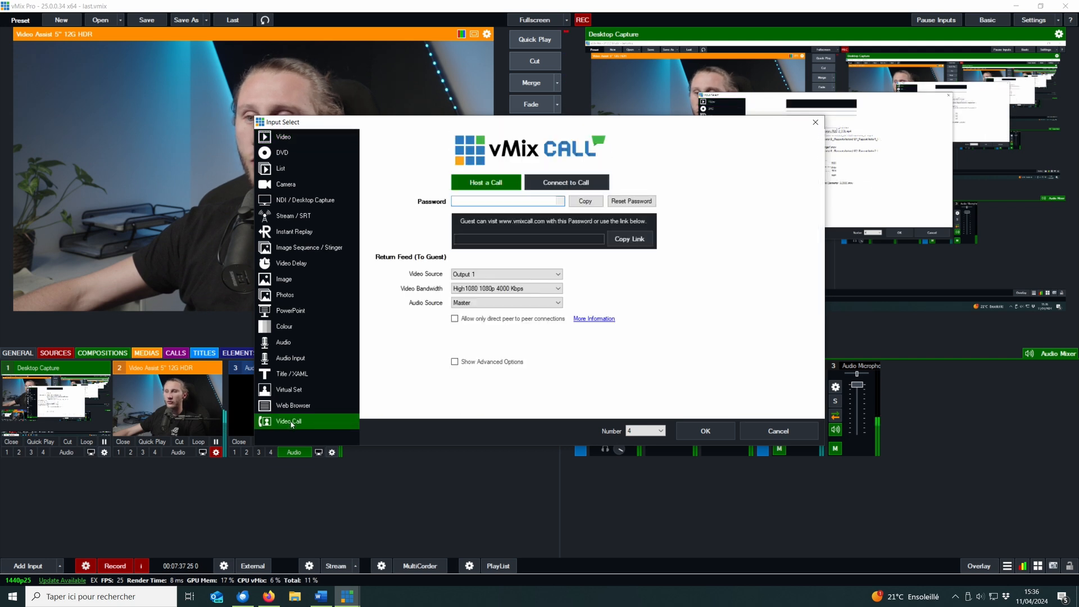
{"action": "left_click", "coordinate": [773, 433]}
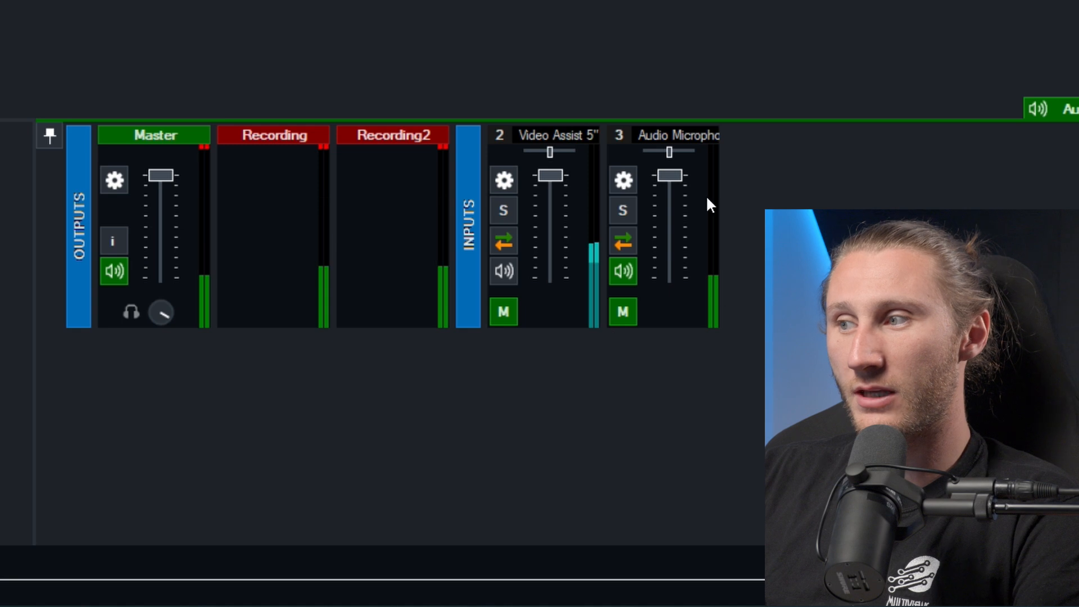
- Try the volume fader of the Audio Microphone input in the audio mixer and turn off that input's audio
{"action": "mouse_move", "coordinate": [670, 179]}
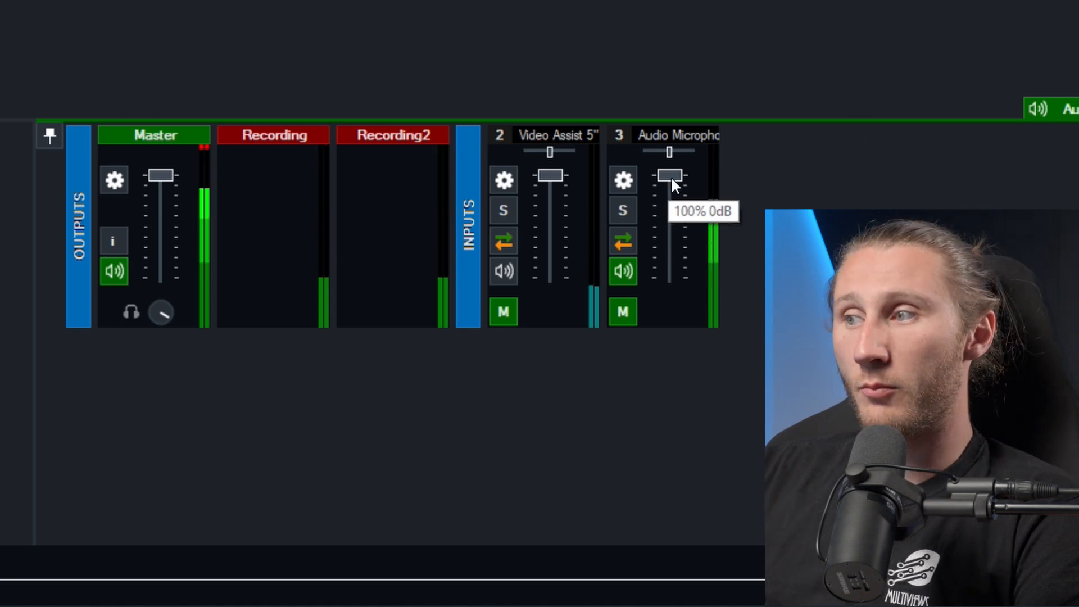
{"action": "mouse_move", "coordinate": [675, 179]}
{"action": "left_mouse_down"}
{"action": "mouse_move", "coordinate": [690, 240]}
{"action": "mouse_move", "coordinate": [682, 166]}
{"action": "left_mouse_up"}
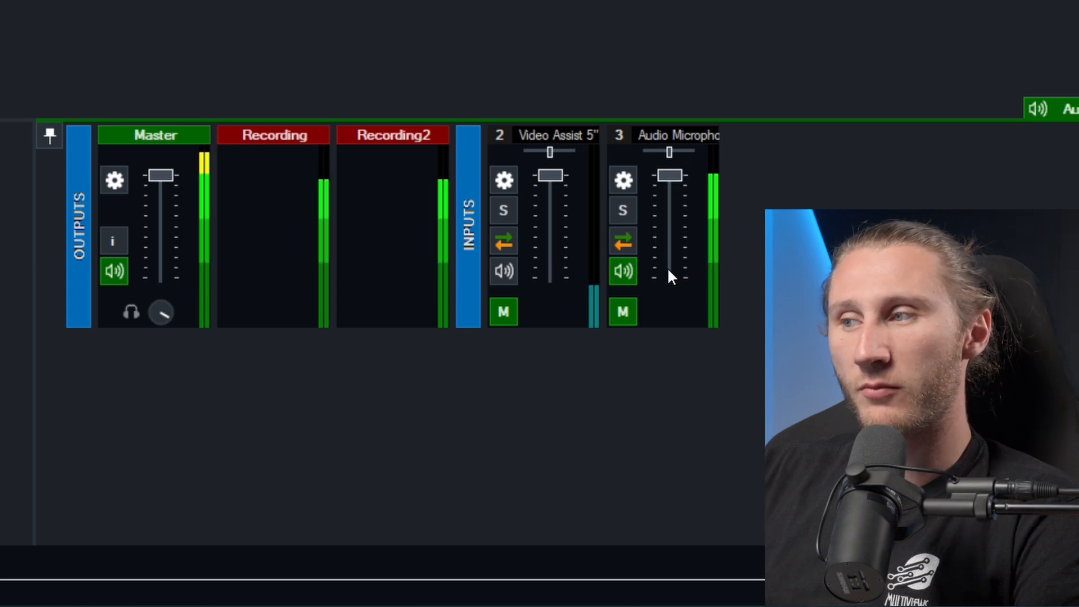
{"action": "left_click", "coordinate": [619, 269]}
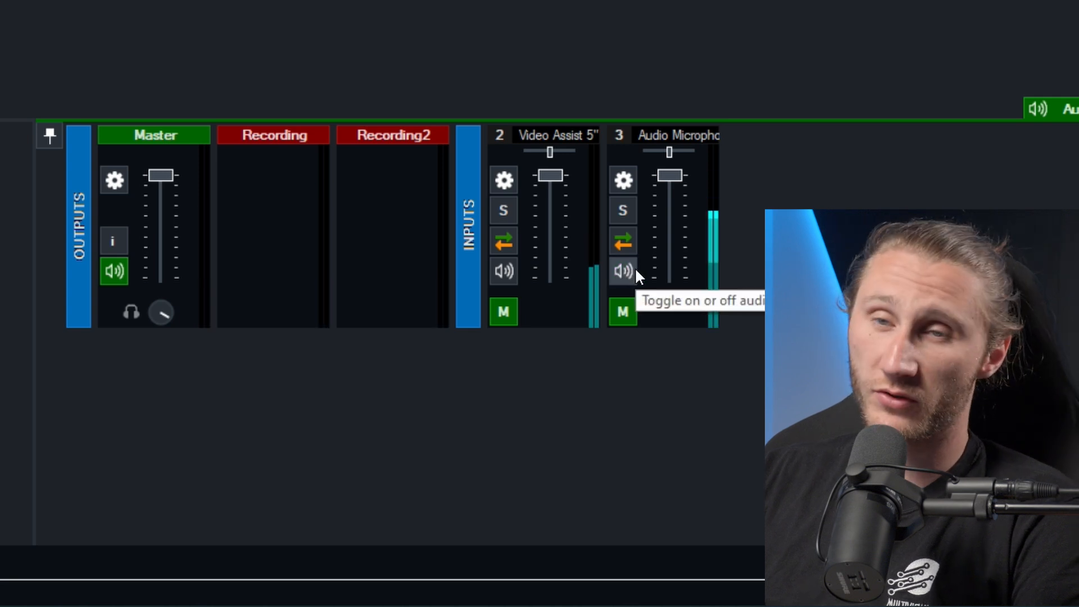
- Turn the Audio Microphone input's audio back on, and switch its Master bus assignment off and on again
{"action": "left_click", "coordinate": [629, 270]}
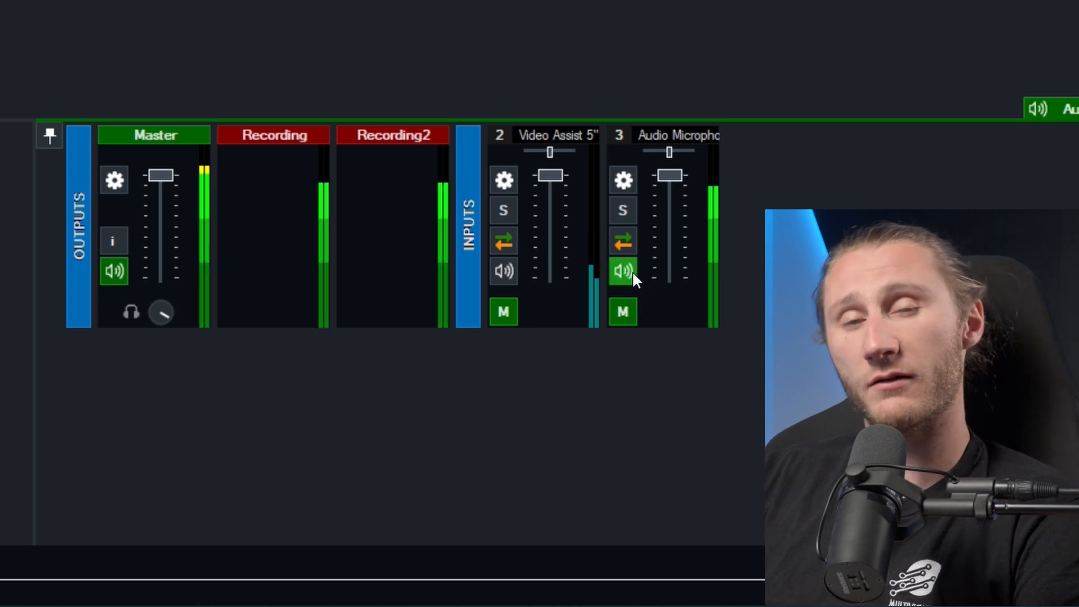
{"action": "left_click", "coordinate": [630, 307]}
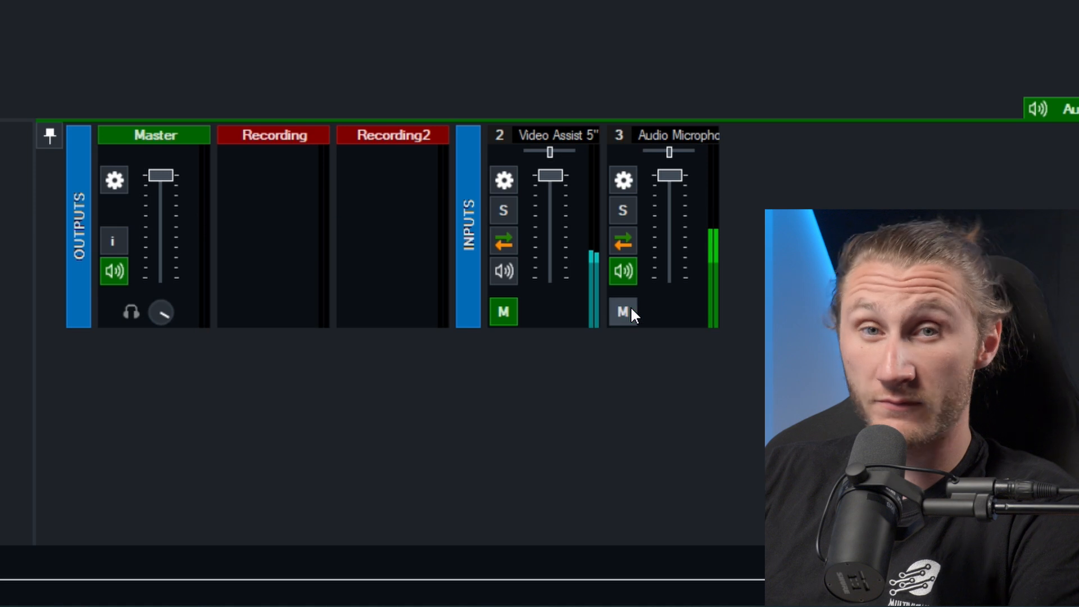
{"action": "left_click", "coordinate": [631, 308]}
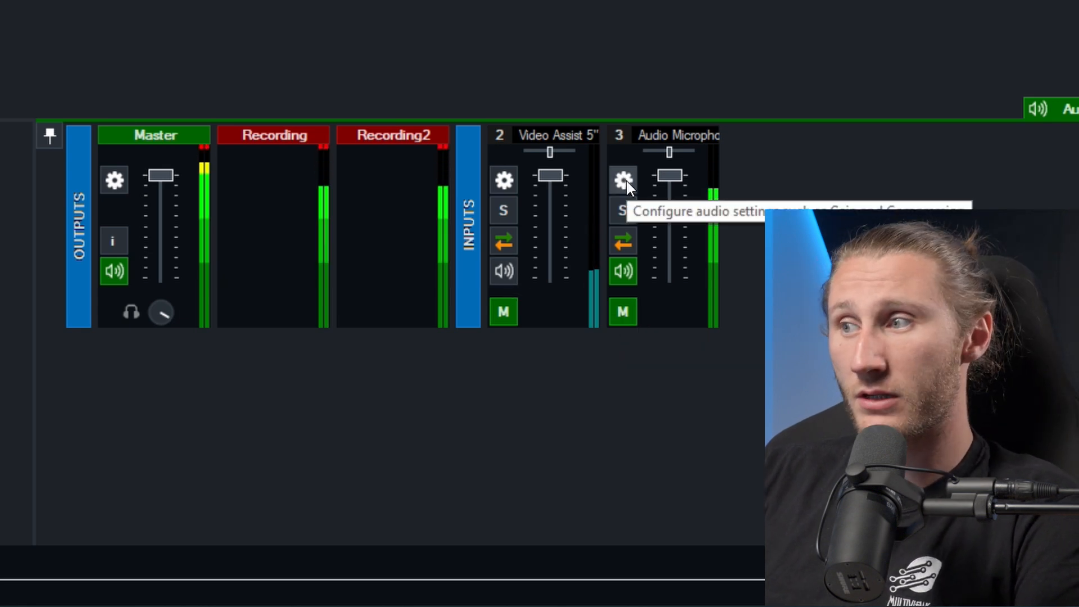
- Open the audio settings of the Audio Microphone input and look through the General, Plugins and EQ options
{"action": "left_click", "coordinate": [624, 180]}
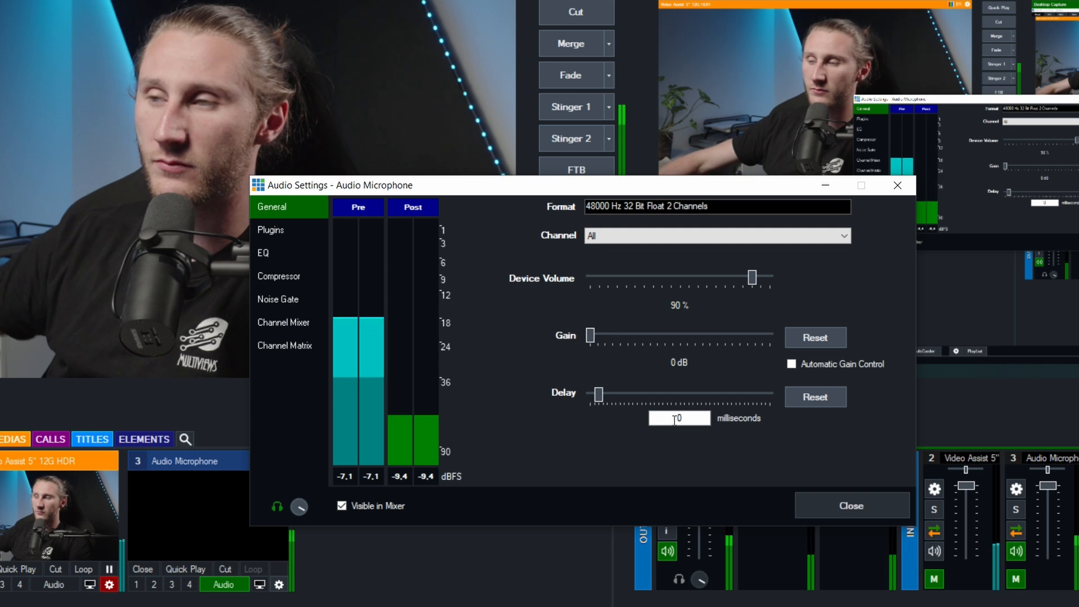
{"action": "left_click", "coordinate": [270, 231]}
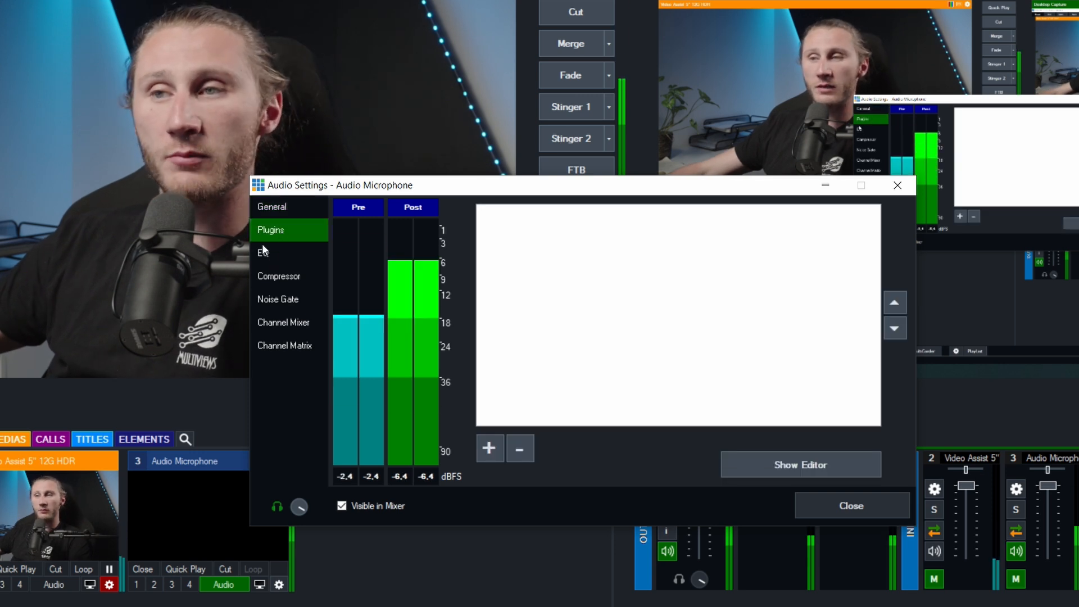
{"action": "left_click", "coordinate": [267, 253]}
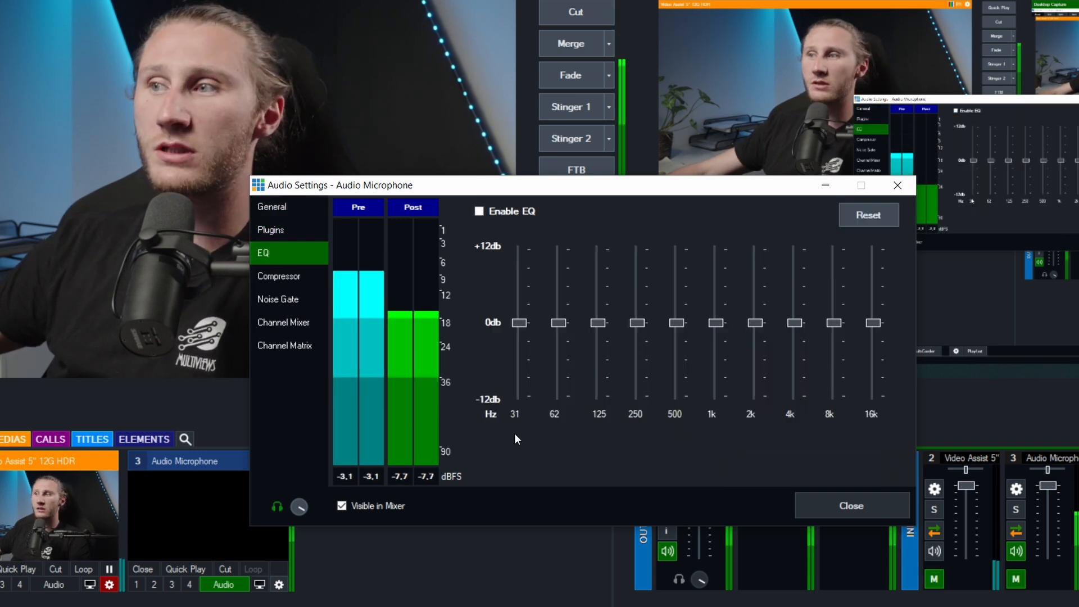
- Enable the microphone's compressor with a 2:1 ratio and its noise gate with a threshold of -54 dB
{"action": "left_click", "coordinate": [268, 276]}
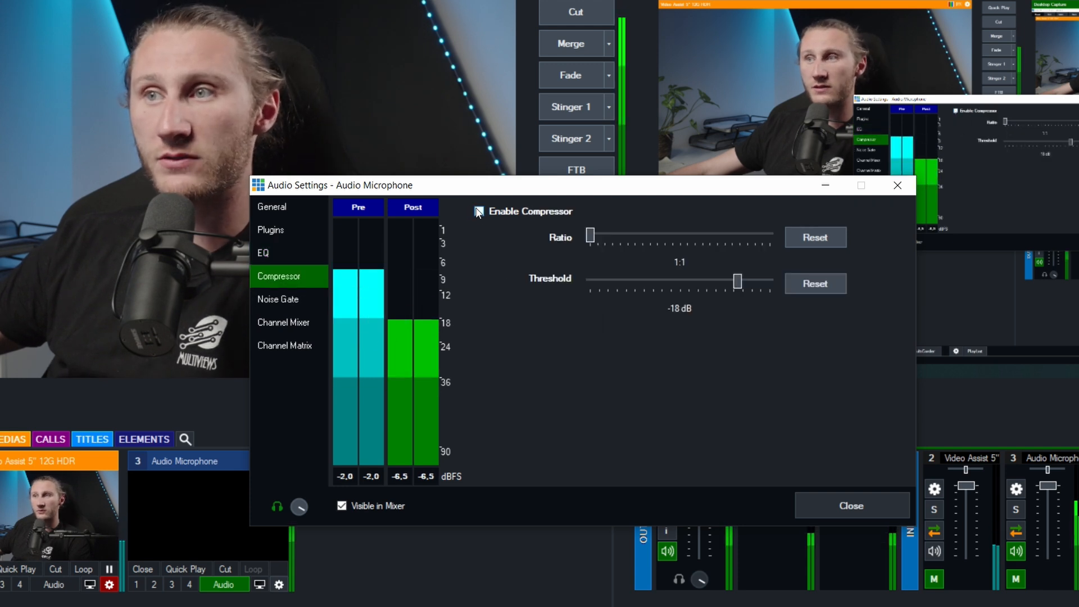
{"action": "left_click", "coordinate": [478, 211]}
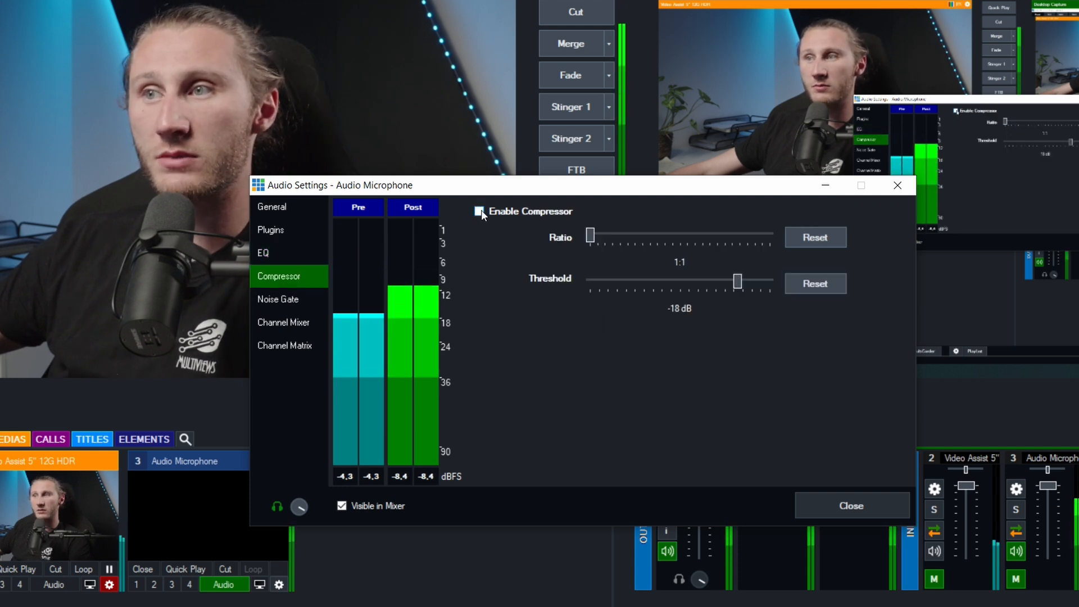
{"action": "left_click", "coordinate": [595, 235]}
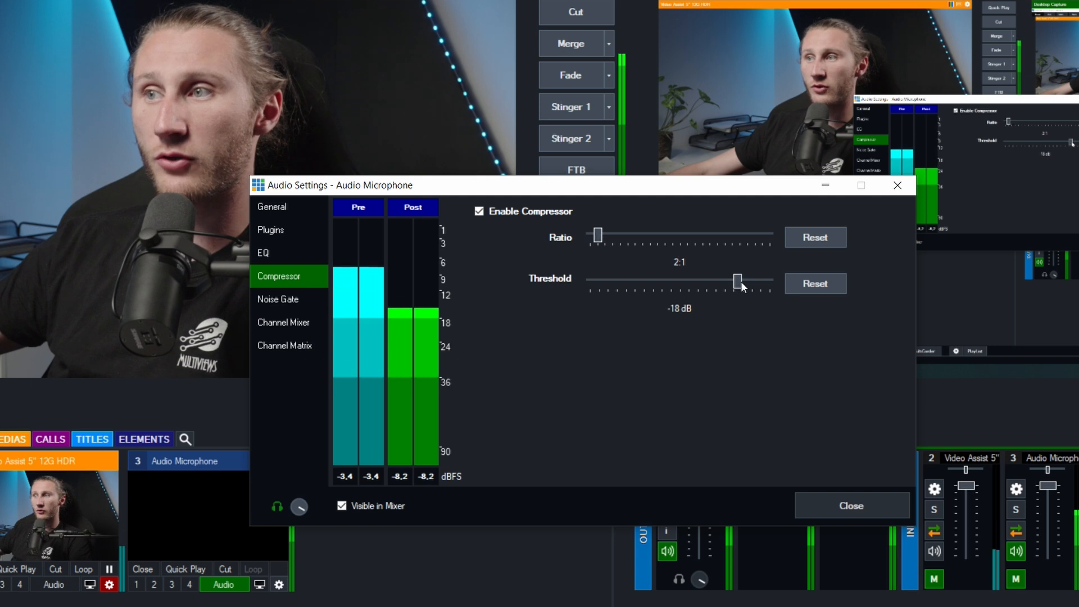
{"action": "left_click", "coordinate": [279, 299]}
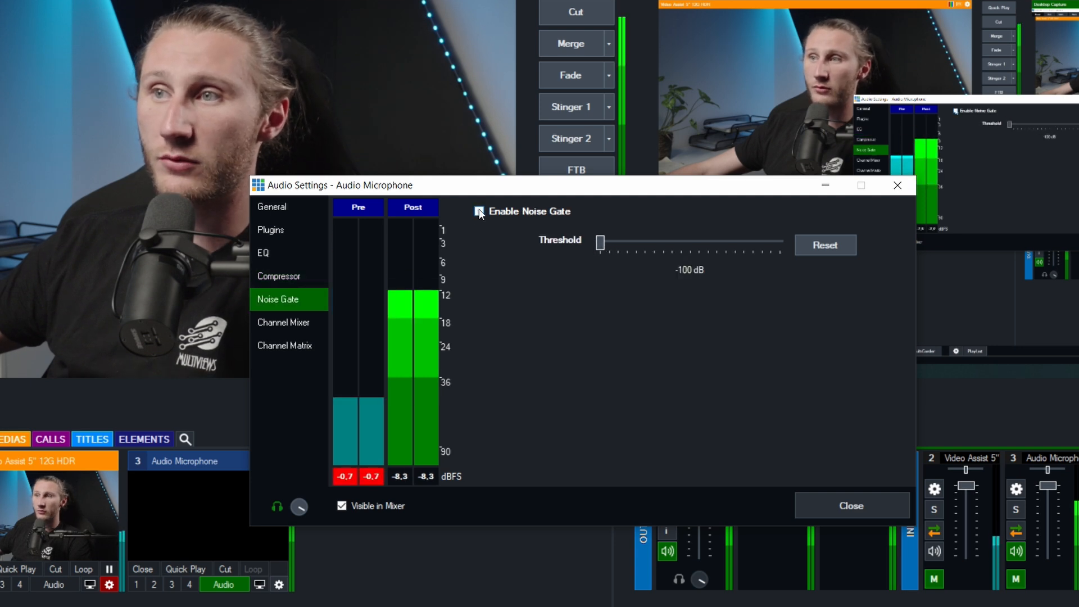
{"action": "left_click", "coordinate": [519, 216]}
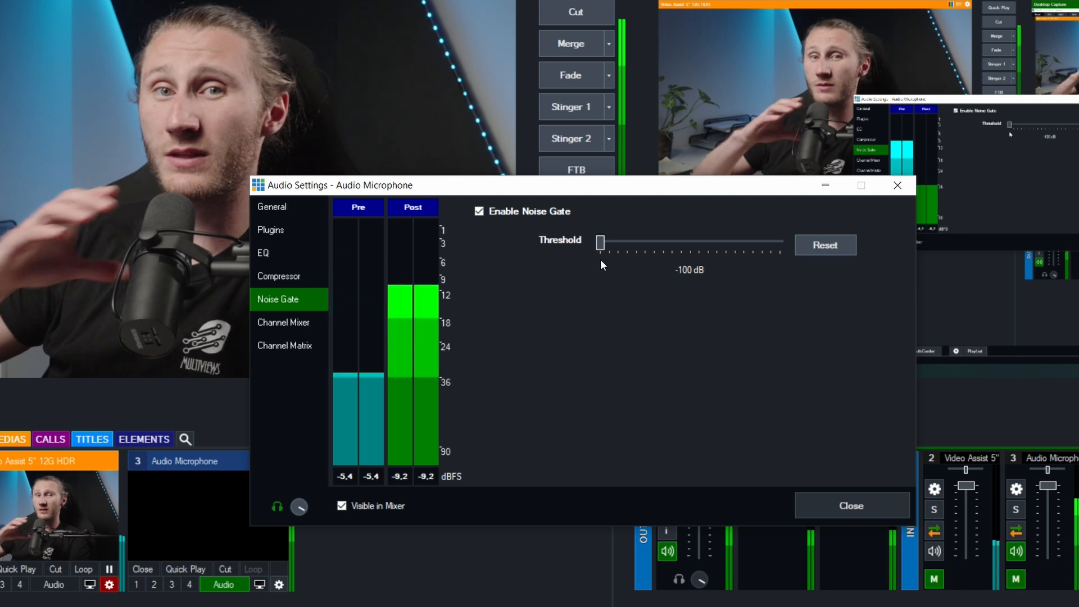
{"action": "left_click_drag", "start_coordinate": [600, 247], "coordinate": [684, 245]}
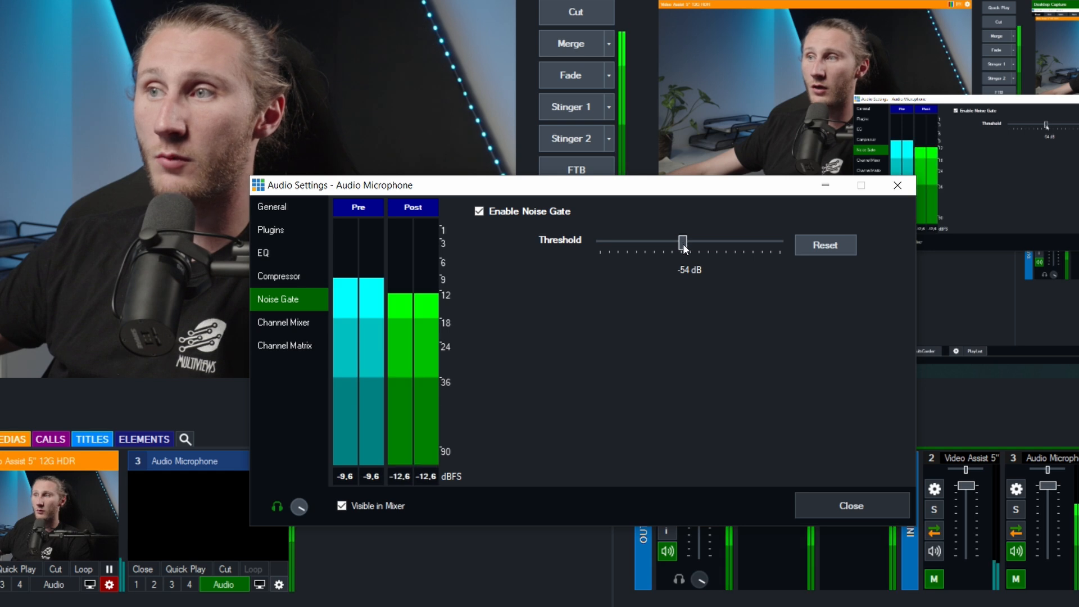
- Review the Channel Matrix and Channel Mixer options of the Audio Microphone input
{"action": "left_click", "coordinate": [290, 344]}
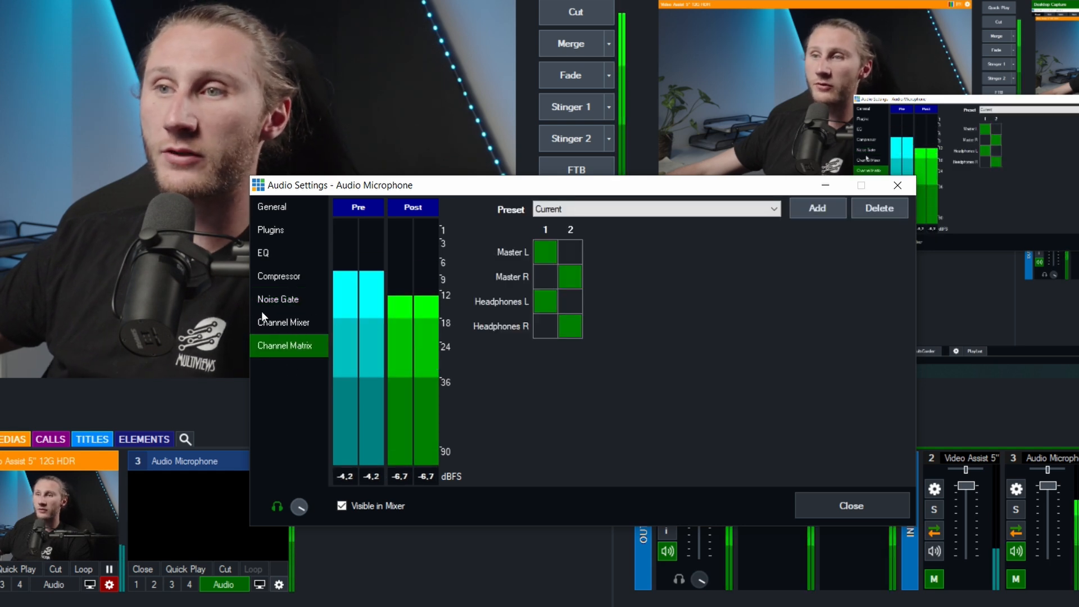
{"action": "left_click", "coordinate": [295, 325]}
{"action": "left_click", "coordinate": [287, 346]}
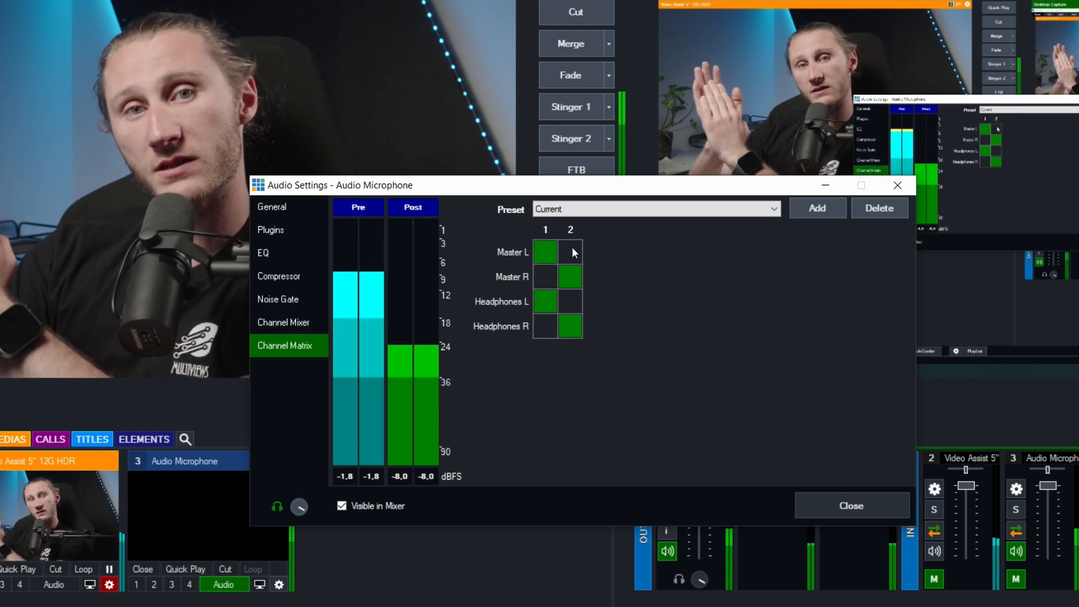
- Enable the microphone's EQ and lower the 31 Hz, 16 kHz and 250 Hz bands slightly
{"action": "left_click", "coordinate": [263, 253]}
{"action": "left_click", "coordinate": [480, 211]}
{"action": "left_click_drag", "start_coordinate": [519, 322], "coordinate": [518, 348]}
{"action": "left_click_drag", "start_coordinate": [874, 323], "coordinate": [873, 348]}
{"action": "mouse_move", "coordinate": [637, 323]}
{"action": "left_mouse_down"}
{"action": "mouse_move", "coordinate": [639, 347]}
{"action": "mouse_move", "coordinate": [641, 338]}
{"action": "left_mouse_up"}
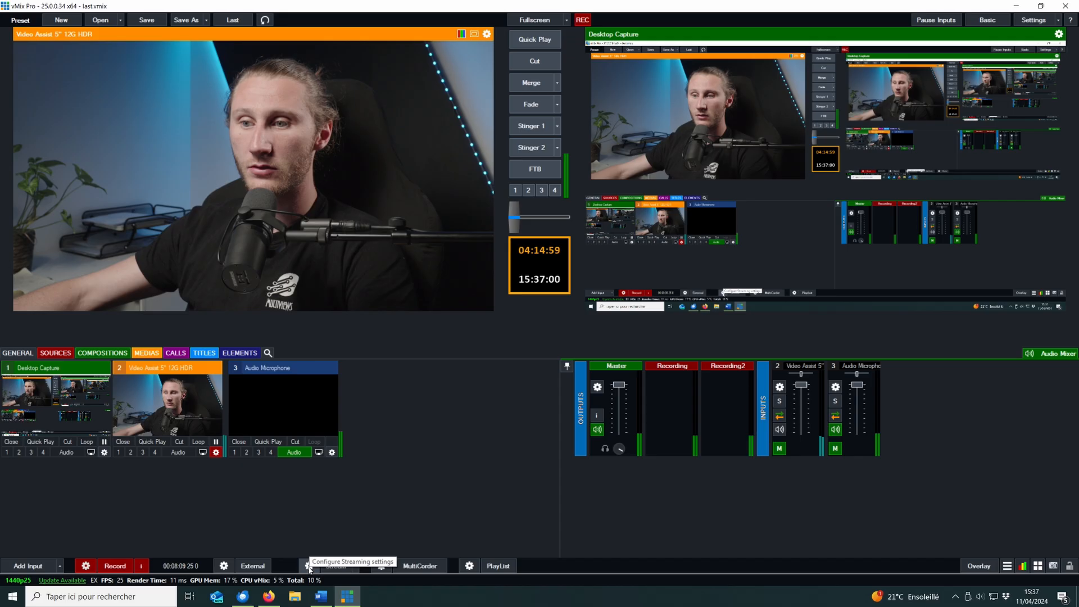
- Open the streaming settings and set the destination of stream 3 to None
{"action": "left_click", "coordinate": [562, 542]}
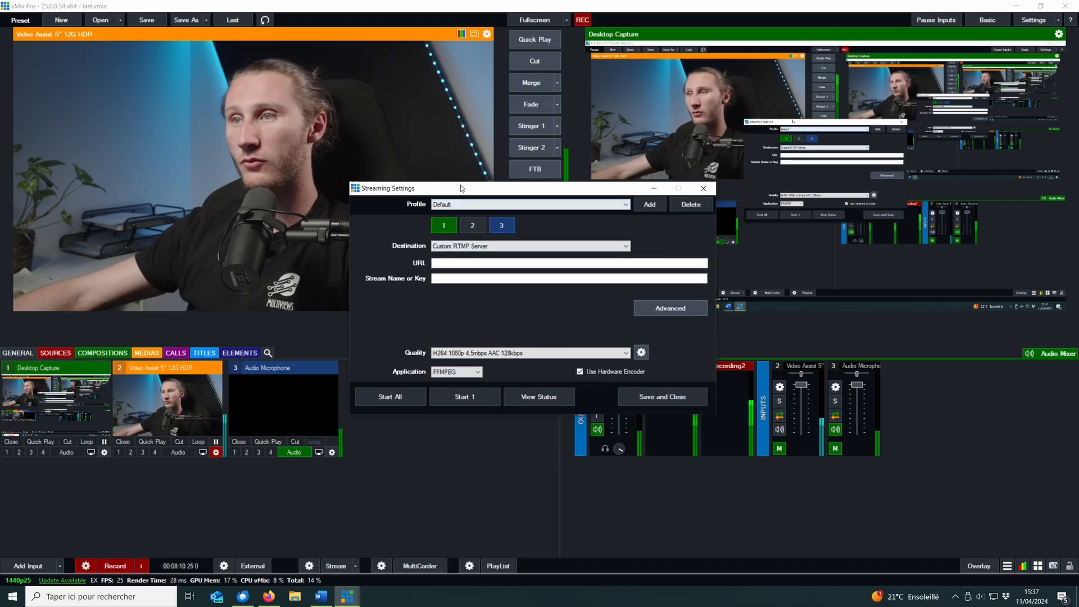
{"action": "left_click_drag", "start_coordinate": [466, 180], "coordinate": [445, 233]}
{"action": "left_click", "coordinate": [476, 270]}
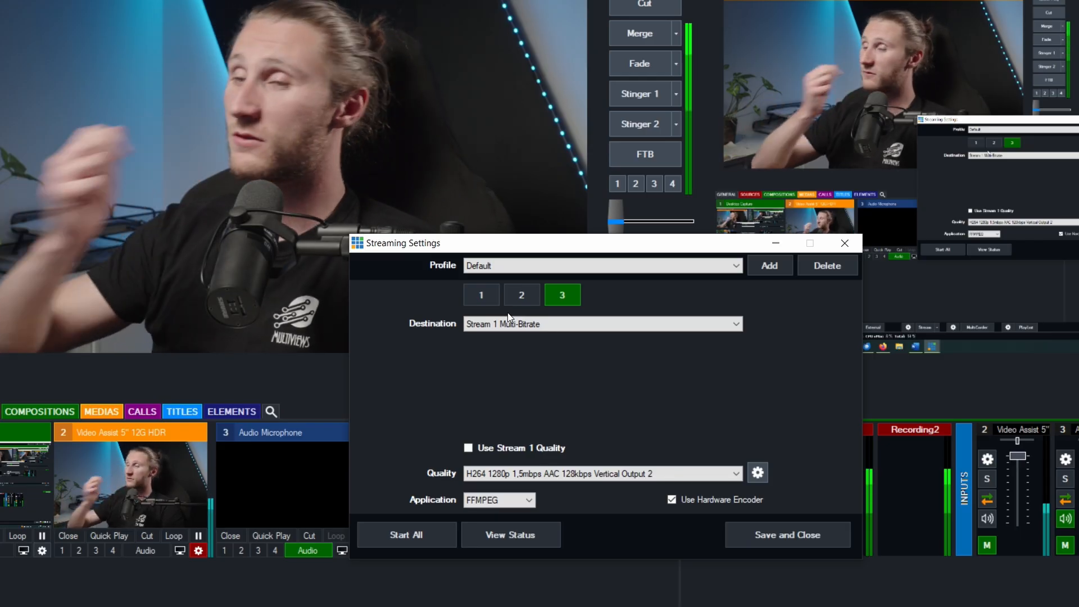
{"action": "left_click", "coordinate": [504, 320]}
{"action": "left_click", "coordinate": [497, 349]}
- Compare the destination and quality settings of streams 1, 2 and 3
{"action": "left_click", "coordinate": [506, 297]}
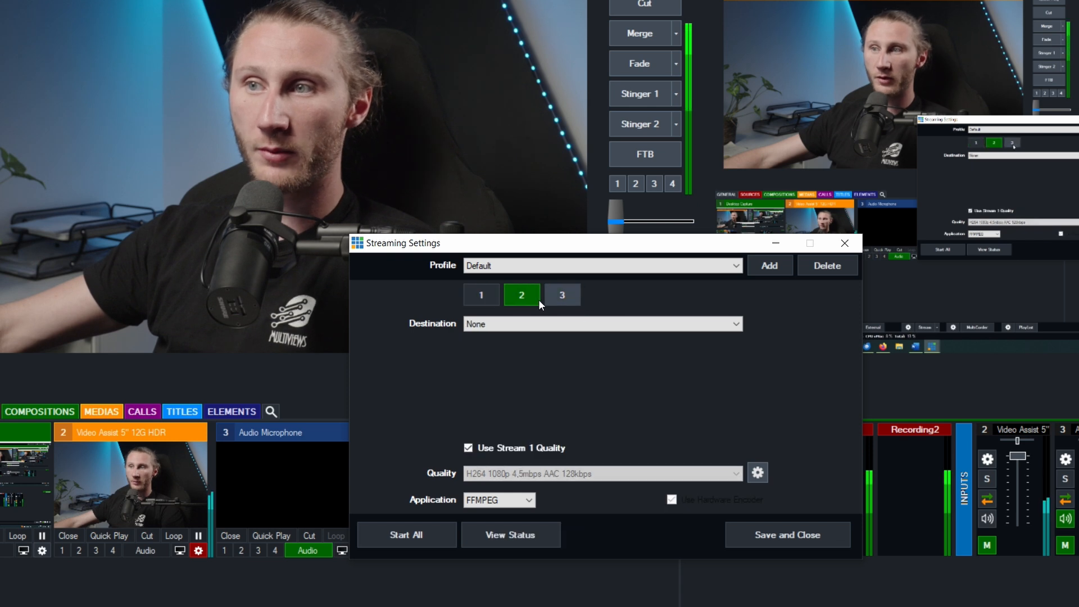
{"action": "left_click", "coordinate": [481, 298]}
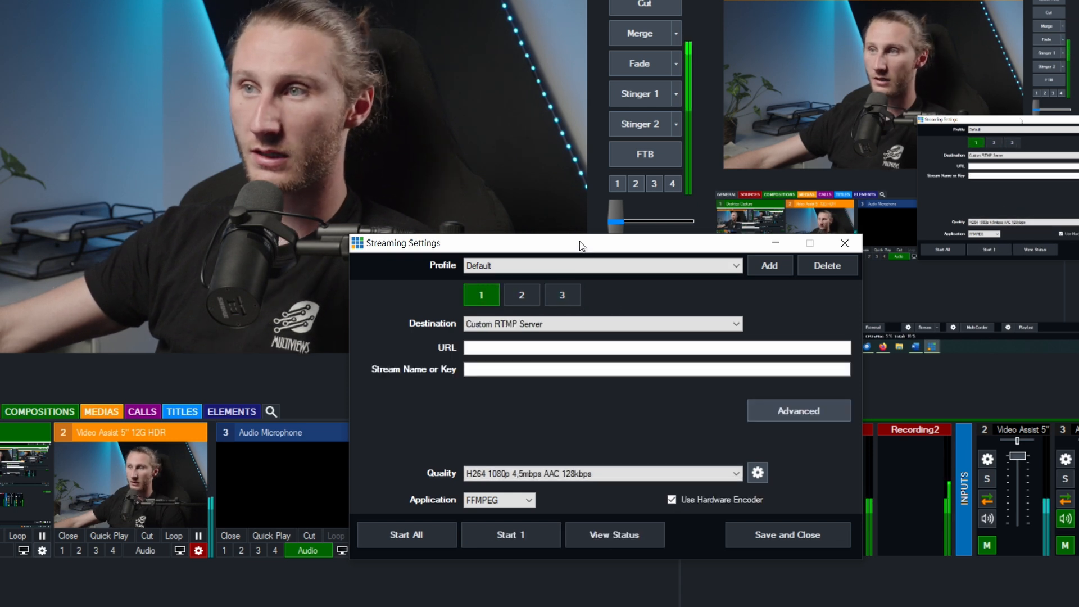
{"action": "left_click_drag", "start_coordinate": [562, 242], "coordinate": [530, 249]}
{"action": "left_click", "coordinate": [525, 301]}
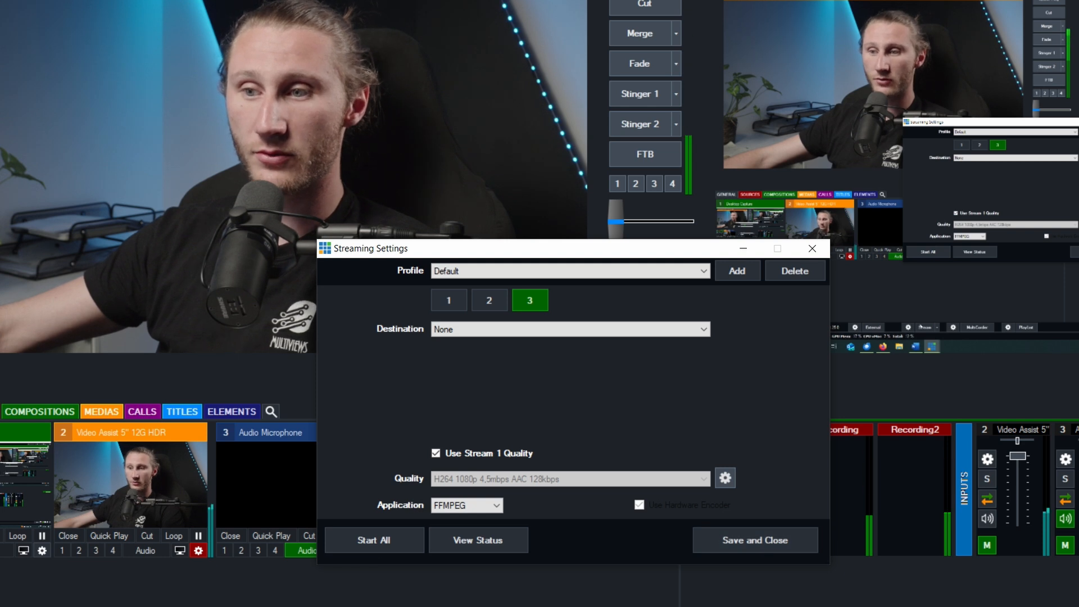
{"action": "left_click", "coordinate": [457, 295]}
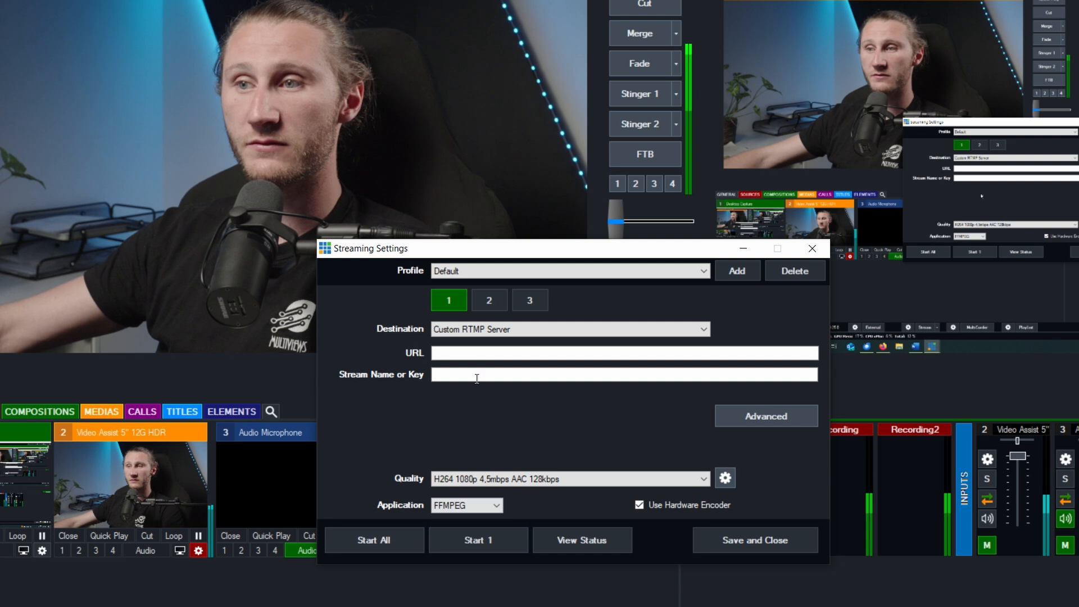
- Try YouTube Live as the destination of stream 1 and return it to Custom RTMP Server
{"action": "left_click", "coordinate": [455, 330]}
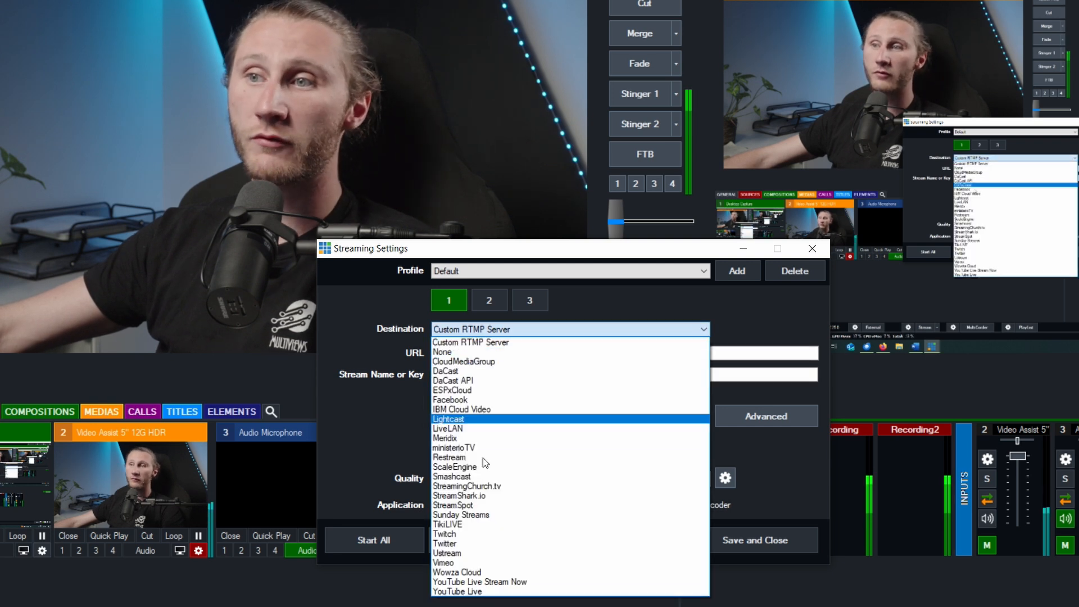
{"action": "left_click", "coordinate": [475, 591]}
{"action": "left_click", "coordinate": [534, 331]}
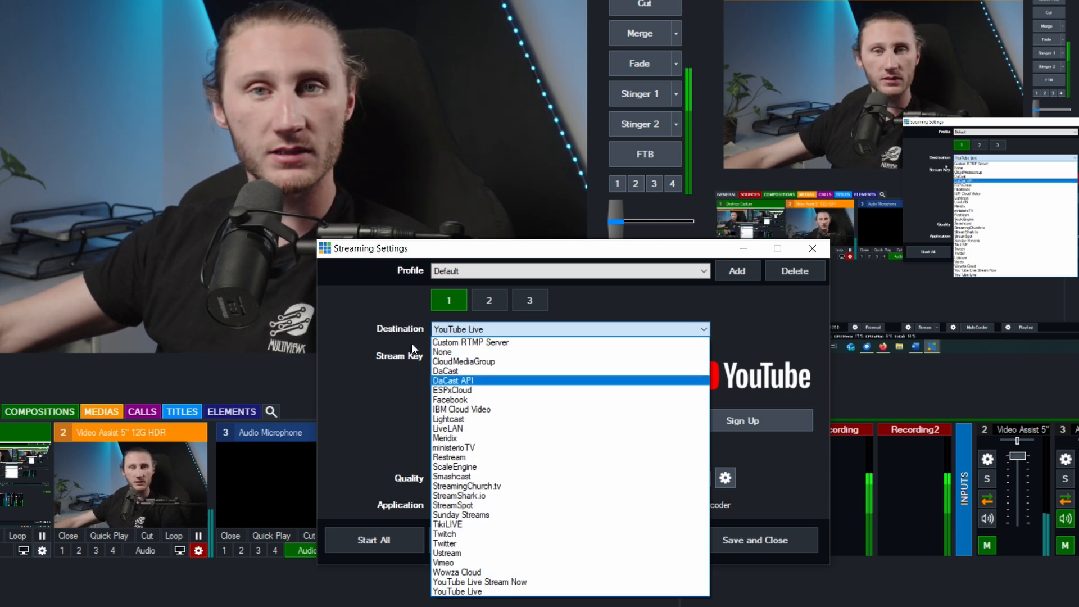
{"action": "left_click", "coordinate": [453, 322]}
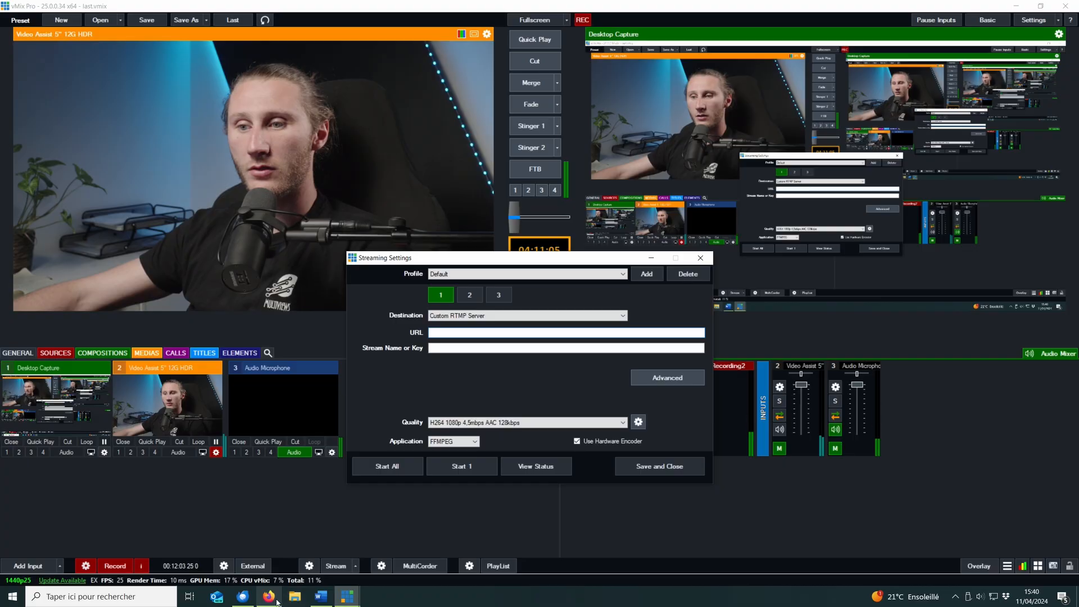
- Copy the stream URL rtmp://a.rtmp.youtube.com/live2 from the YouTube live page in Firefox into stream 1's URL, and go to the stream key field
{"action": "key", "text": "alt+Tab"}
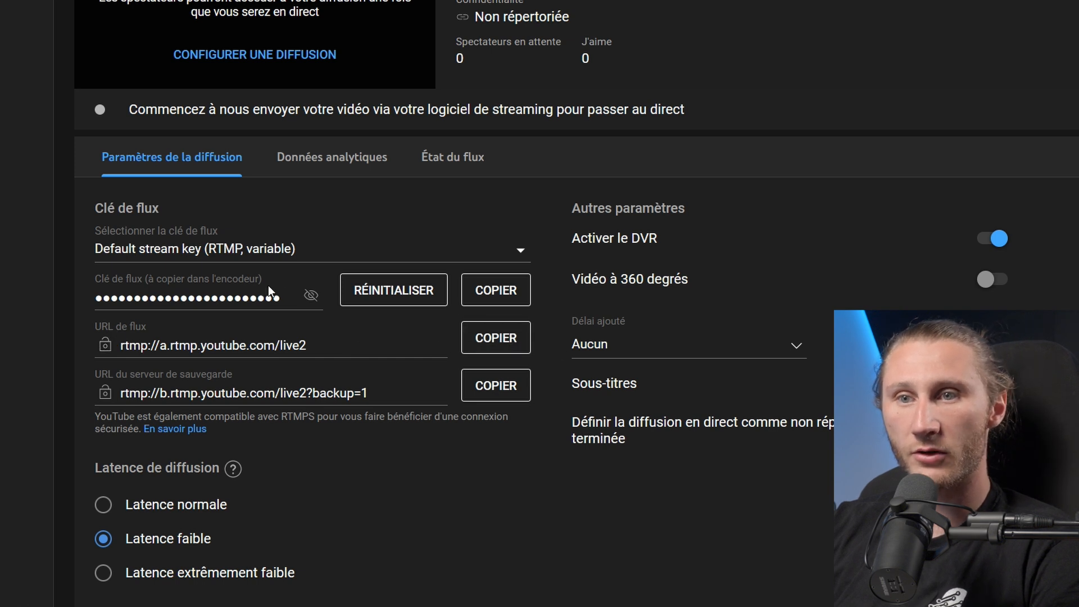
{"action": "key", "text": "alt+Tab"}
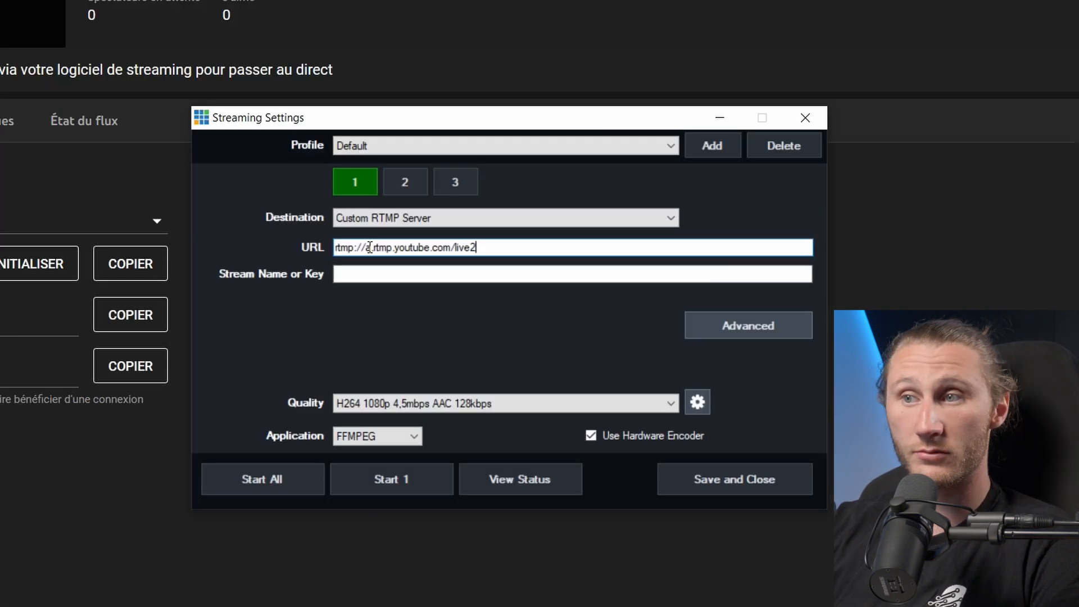
{"action": "left_click", "coordinate": [433, 275]}
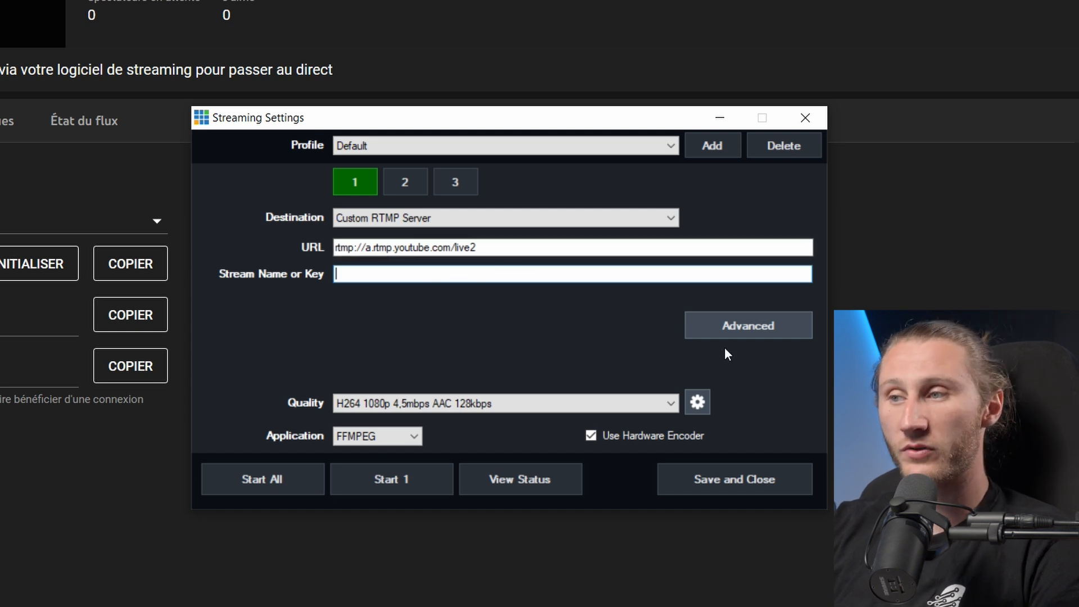
- Keep the H264 1080p 4,5mbps AAC 128kbps quality, save the streaming settings and start the stream
{"action": "left_click", "coordinate": [418, 402]}
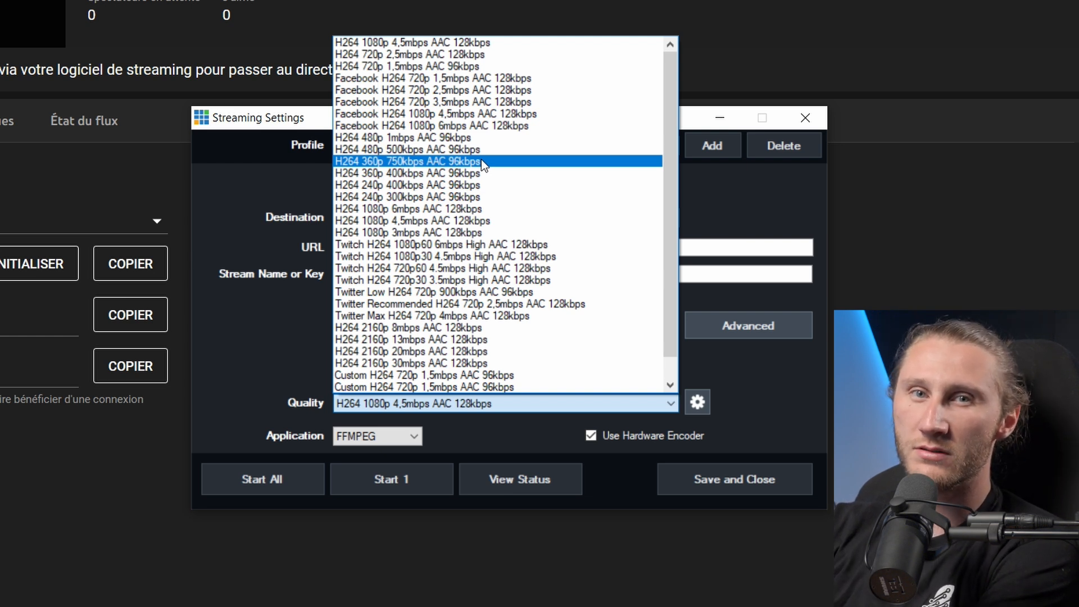
{"action": "left_click", "coordinate": [406, 409]}
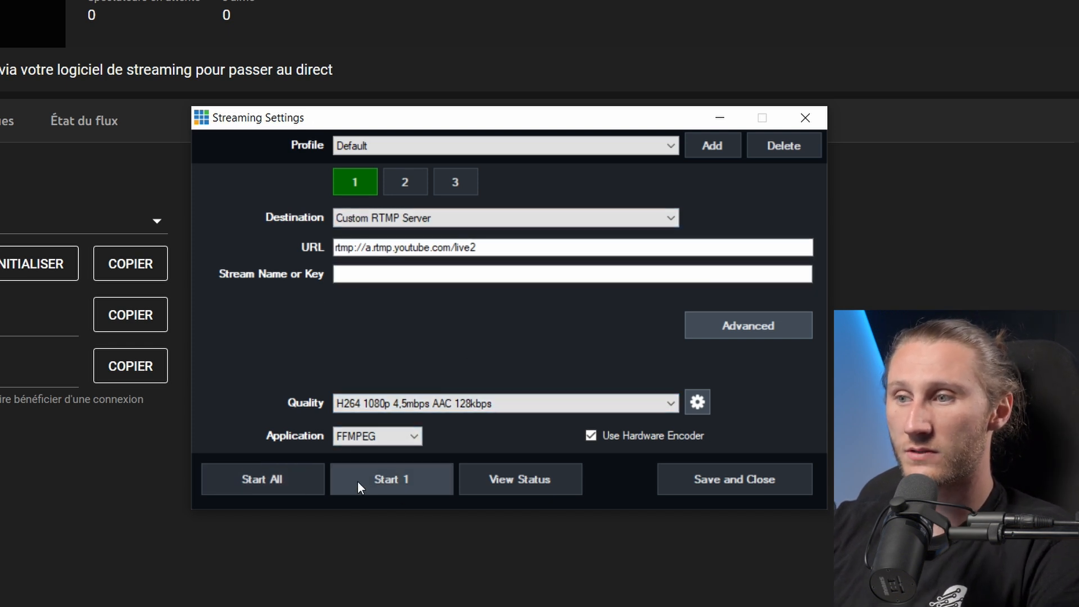
{"action": "left_click", "coordinate": [744, 486]}
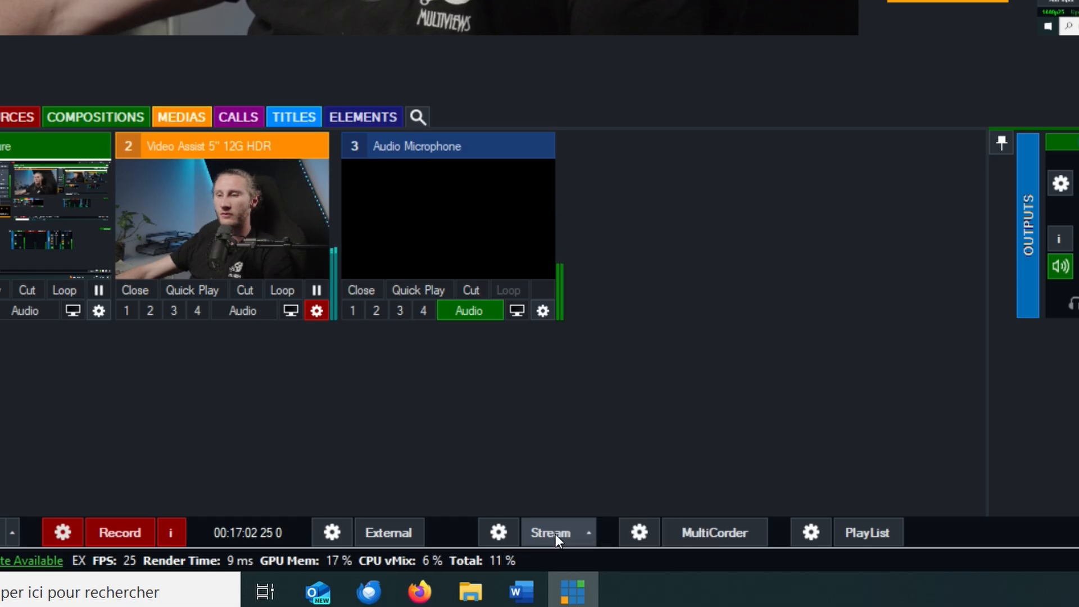
{"action": "left_click", "coordinate": [337, 566]}
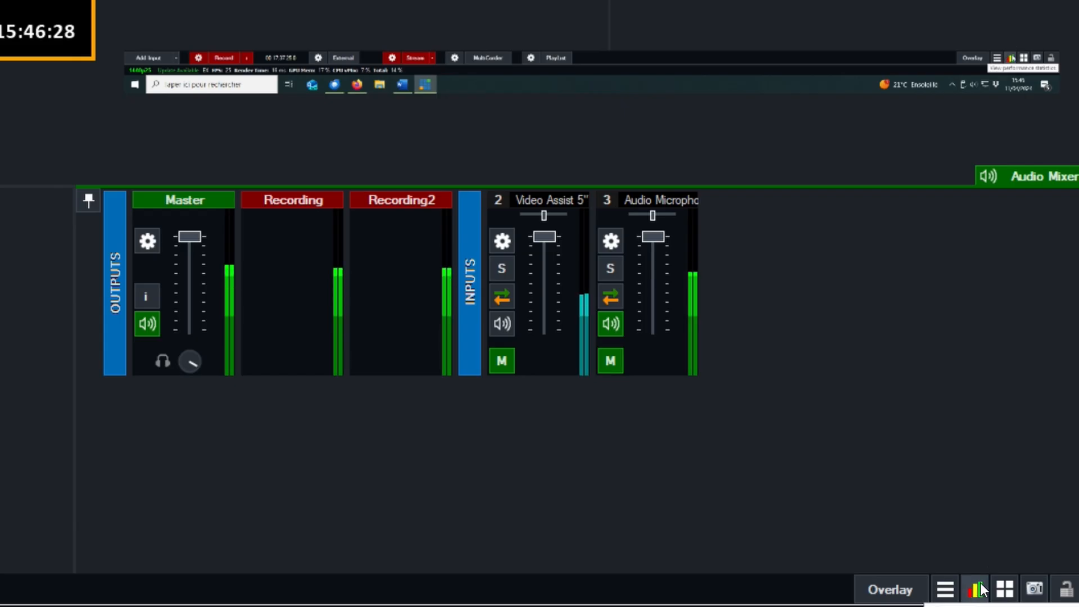
- View the performance statistics and the recording setup
{"action": "left_click", "coordinate": [976, 590]}
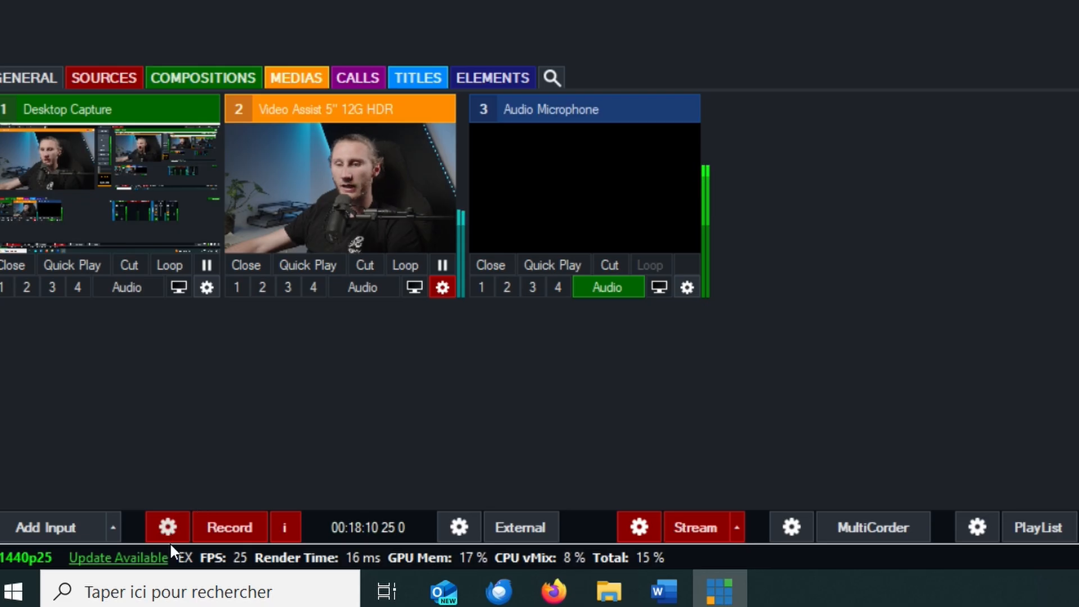
{"action": "left_click", "coordinate": [166, 531]}
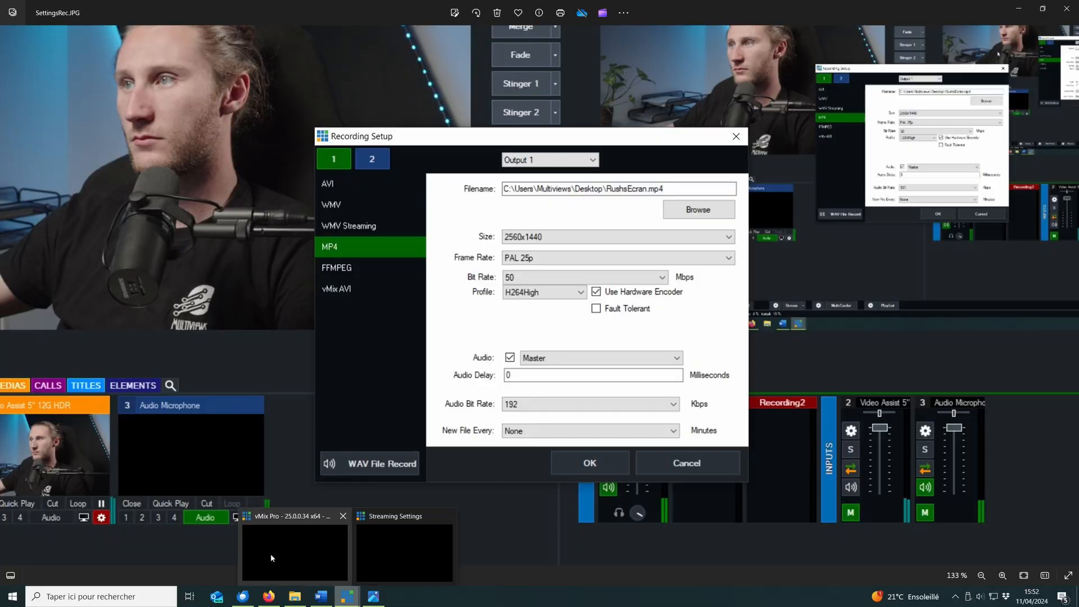
{"action": "key", "text": "Escape"}
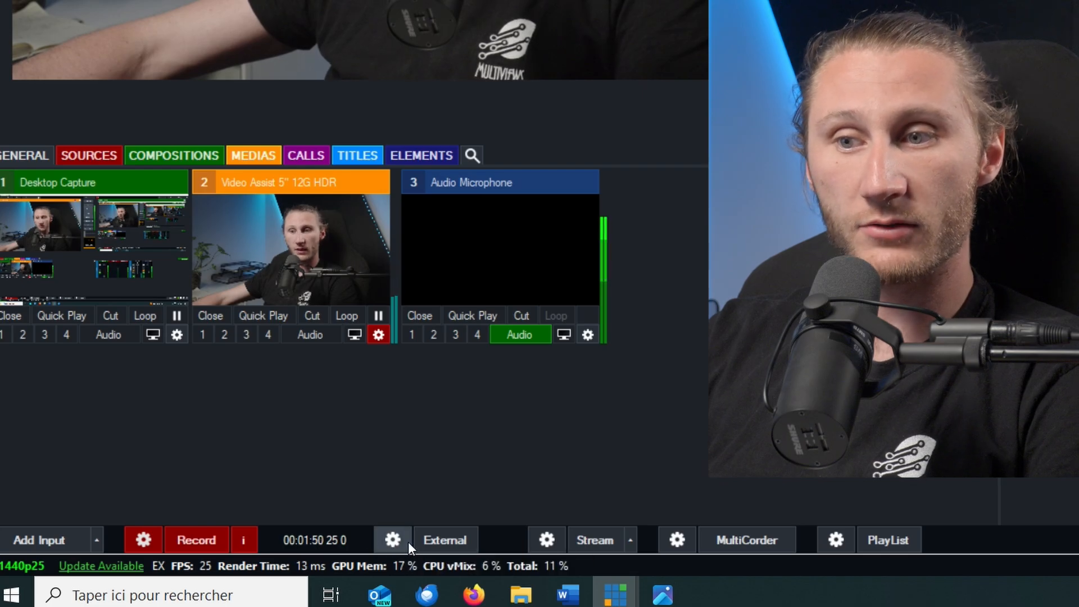
- View the external output settings and the options of the Stinger 1 transition
{"action": "left_click", "coordinate": [401, 542]}
{"action": "mouse_move", "coordinate": [465, 412]}
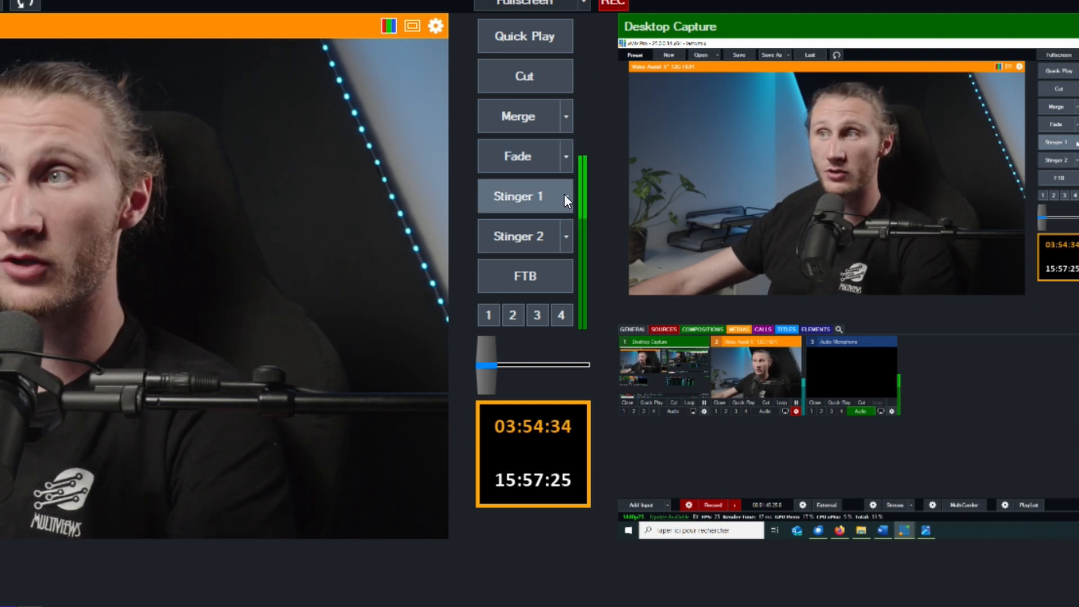
{"action": "left_click", "coordinate": [564, 194]}
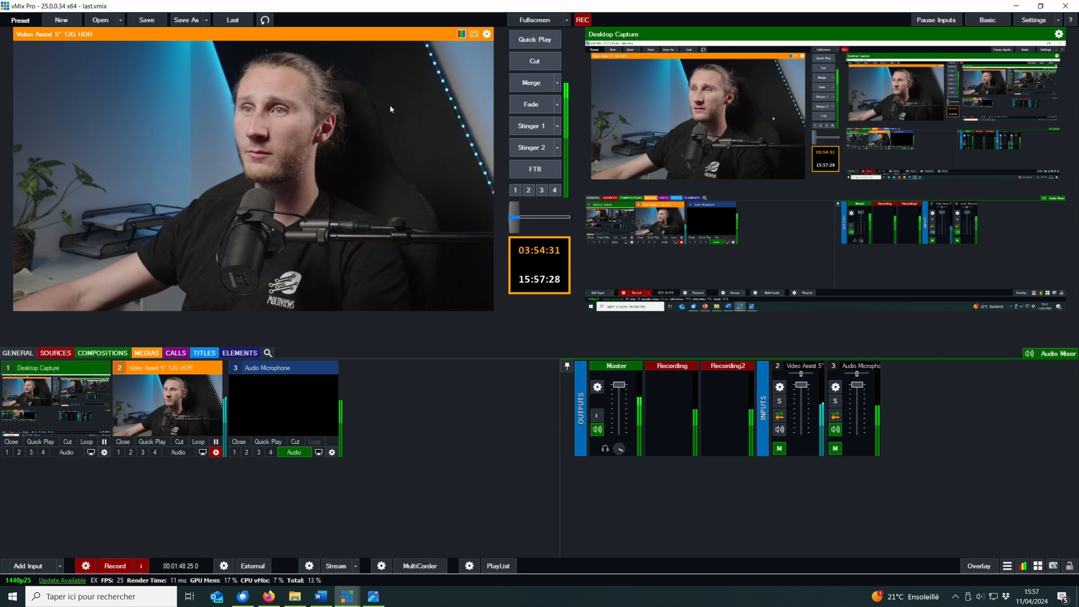